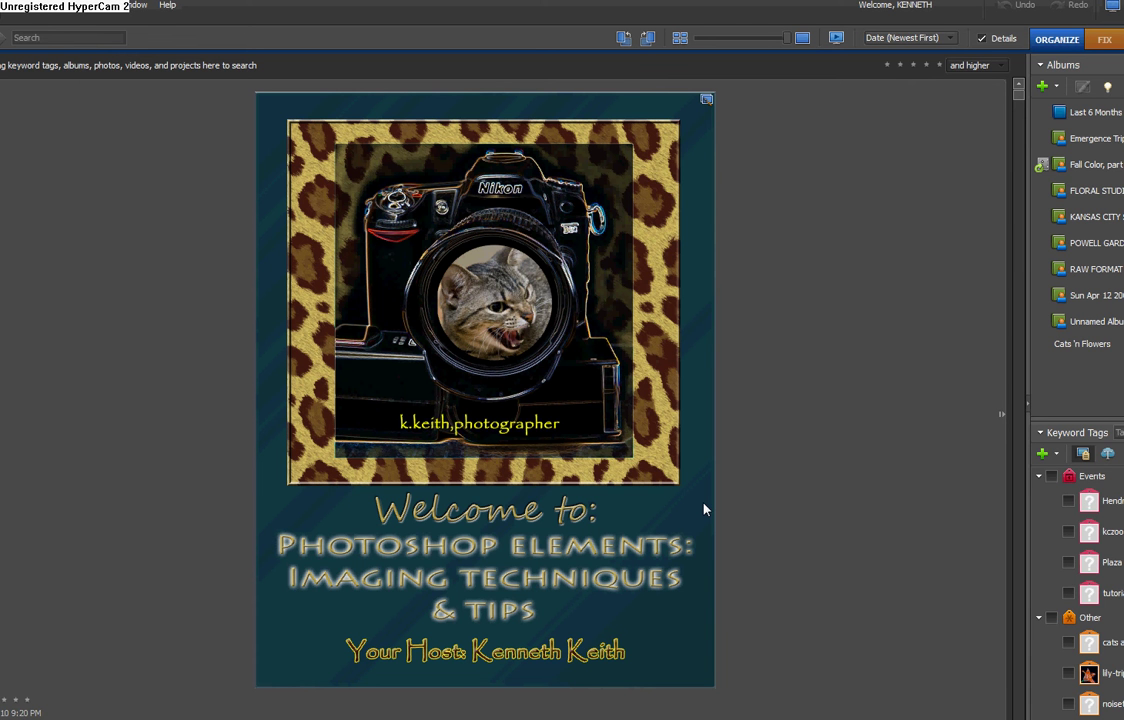
- Return to the thumbnail grid, scroll to the 2009 photos and open the blonde woman's portrait
double_click(617, 398)
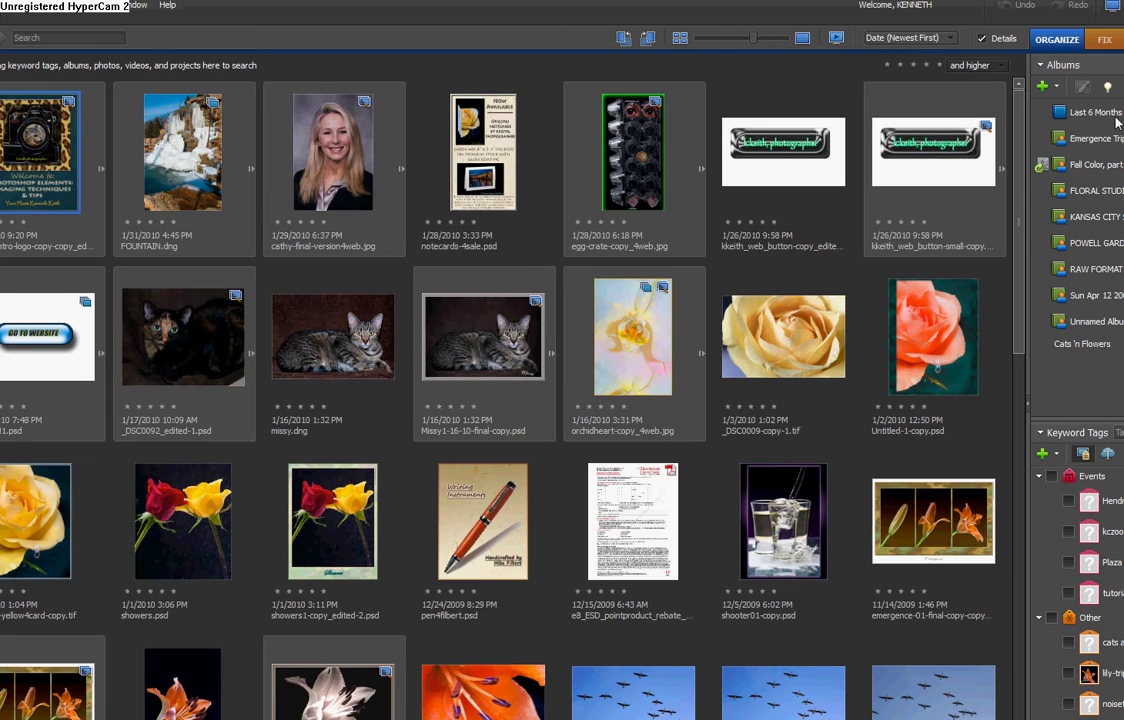
drag(1022, 240, 969, 680)
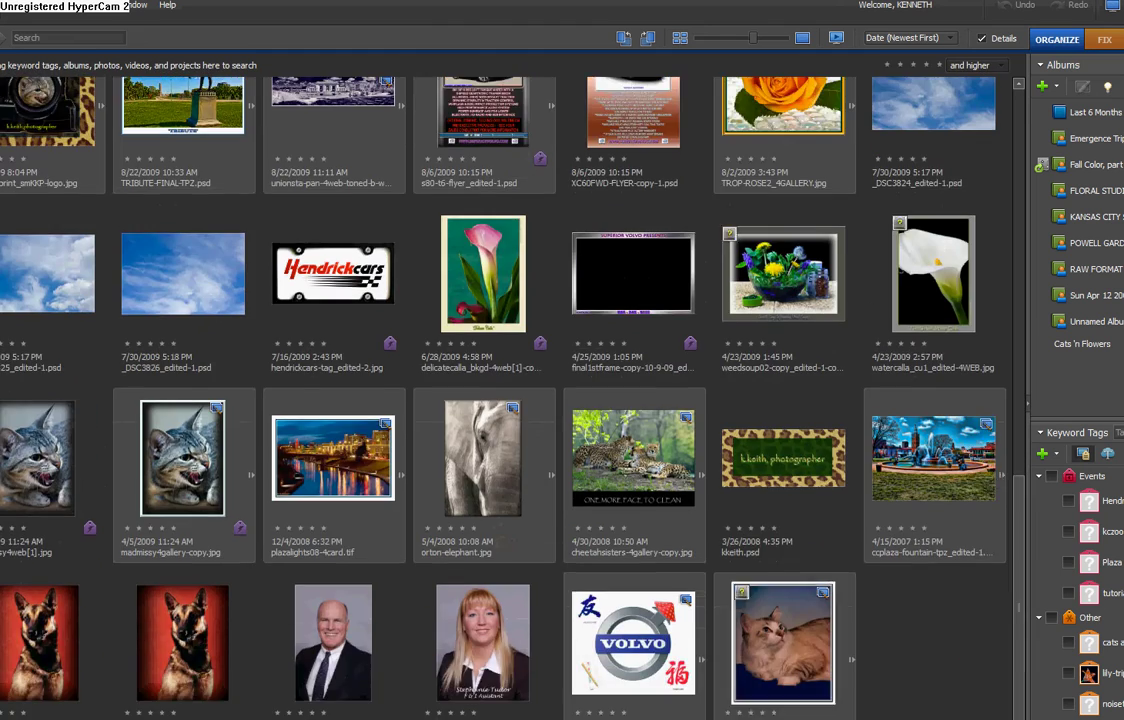
double_click(513, 618)
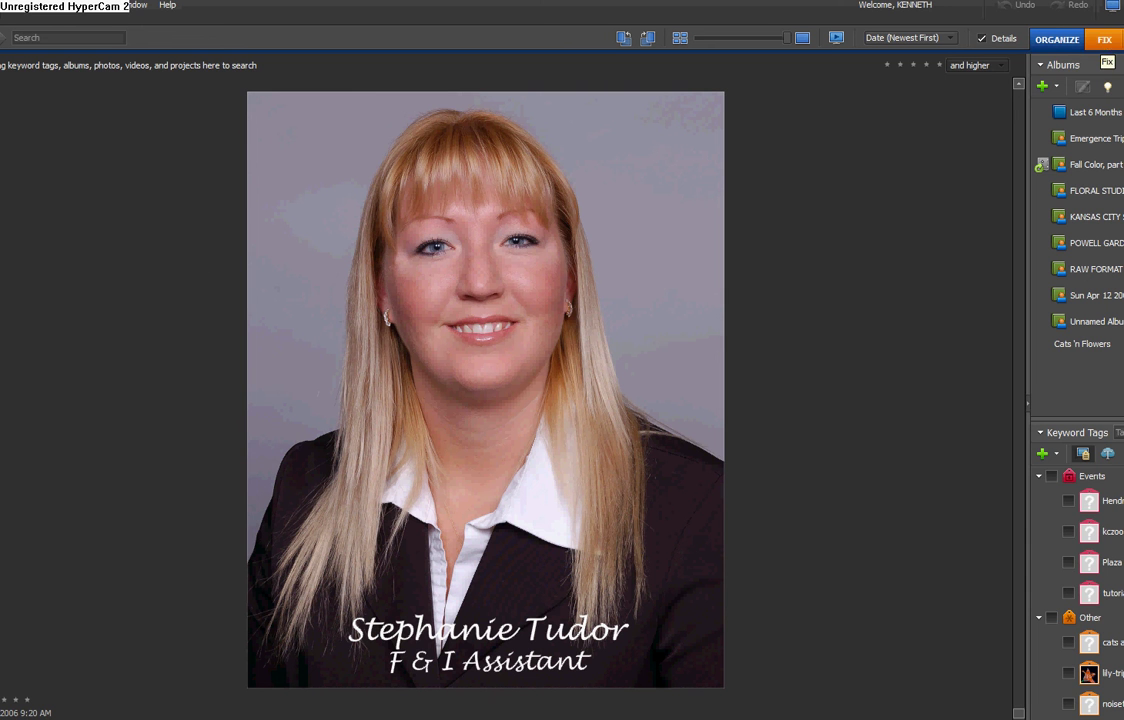
- Open the portrait in Full Photo Edit and enlarge the document window
click(1104, 39)
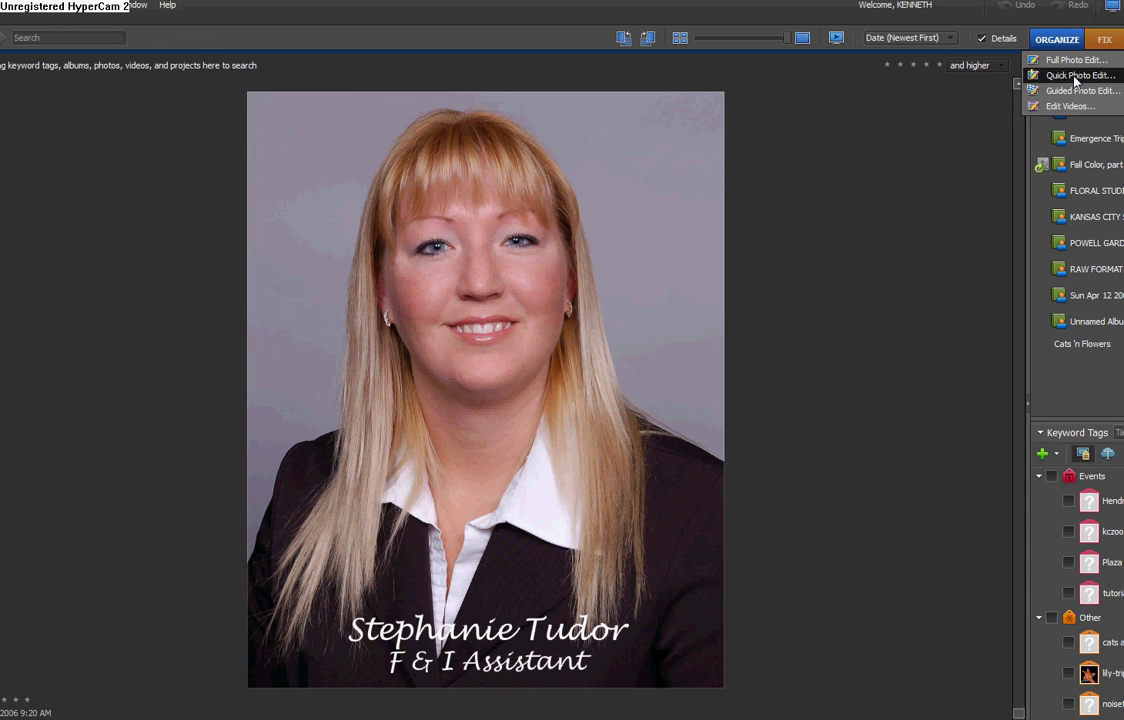
click(1074, 78)
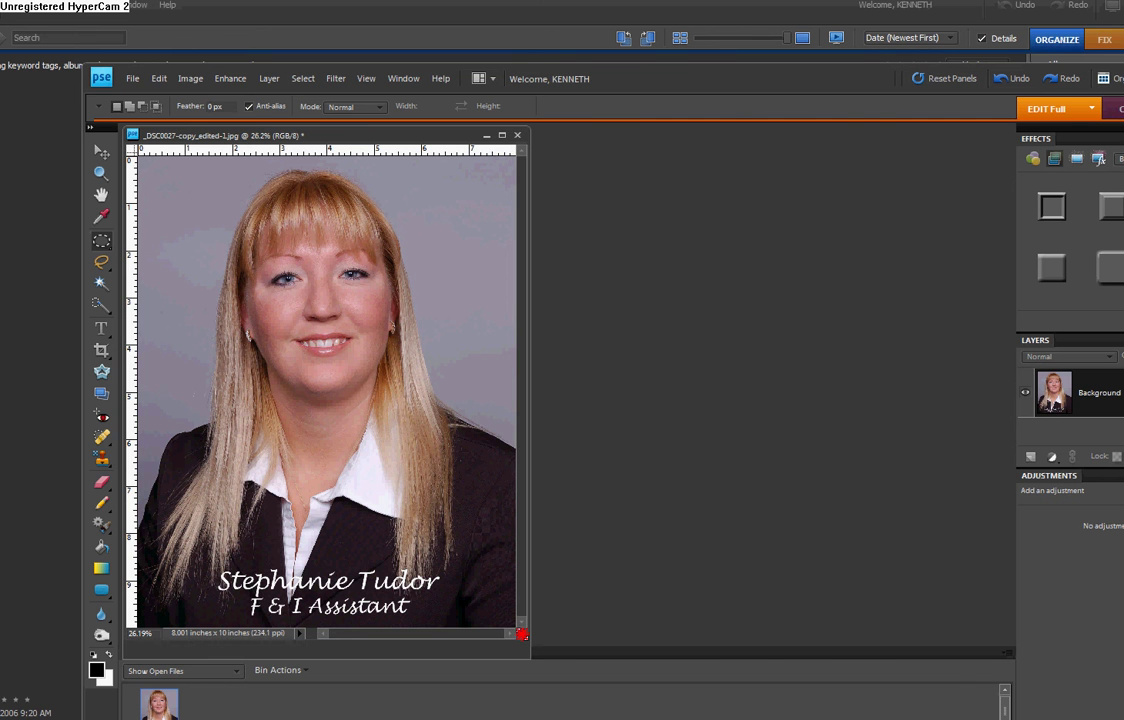
drag(519, 633, 952, 668)
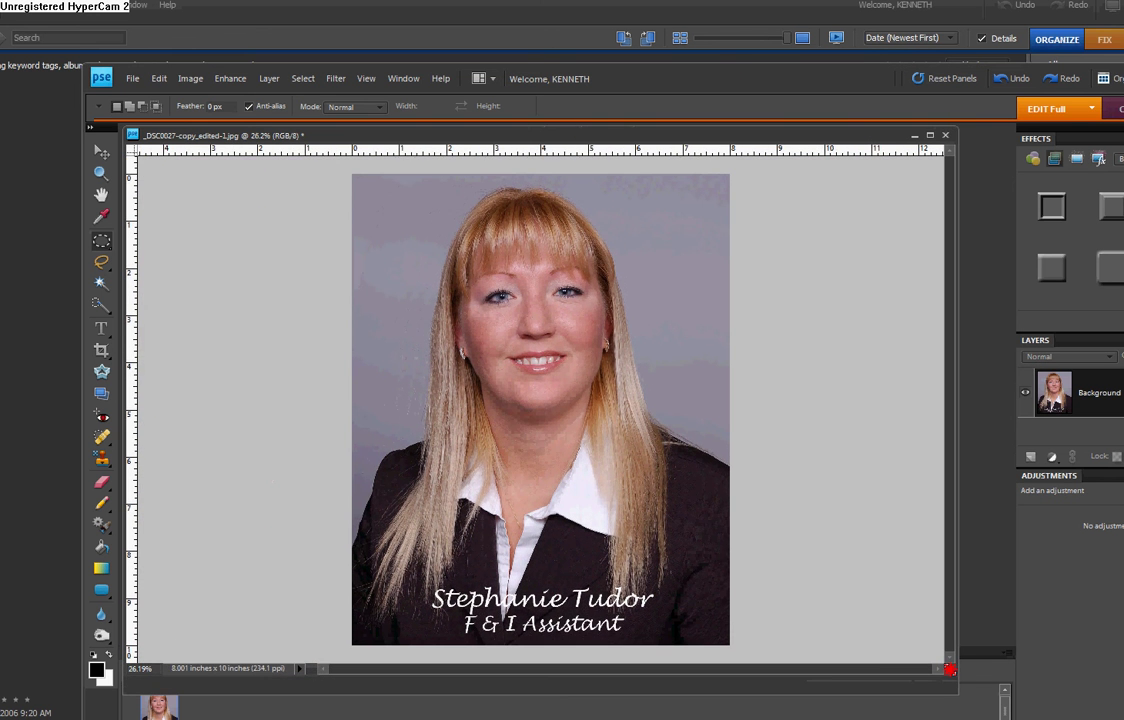
- Zoom in with the Zoom tool until the face and eyes fill the window
click(100, 173)
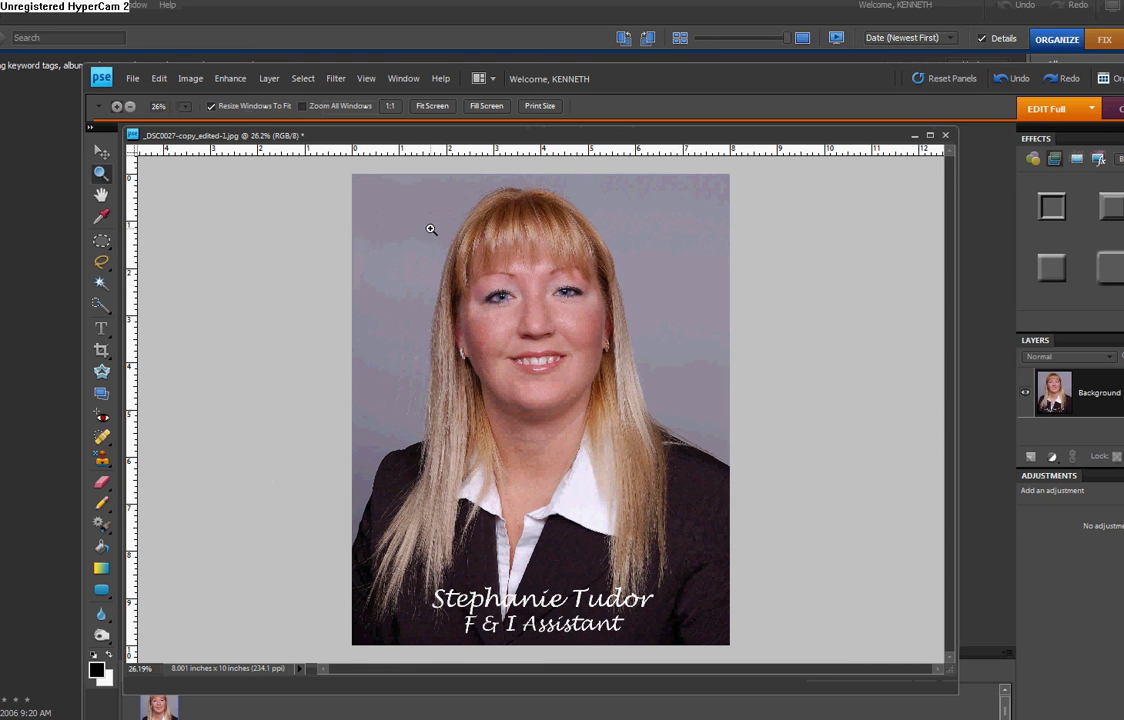
drag(414, 219, 671, 427)
drag(236, 183, 856, 590)
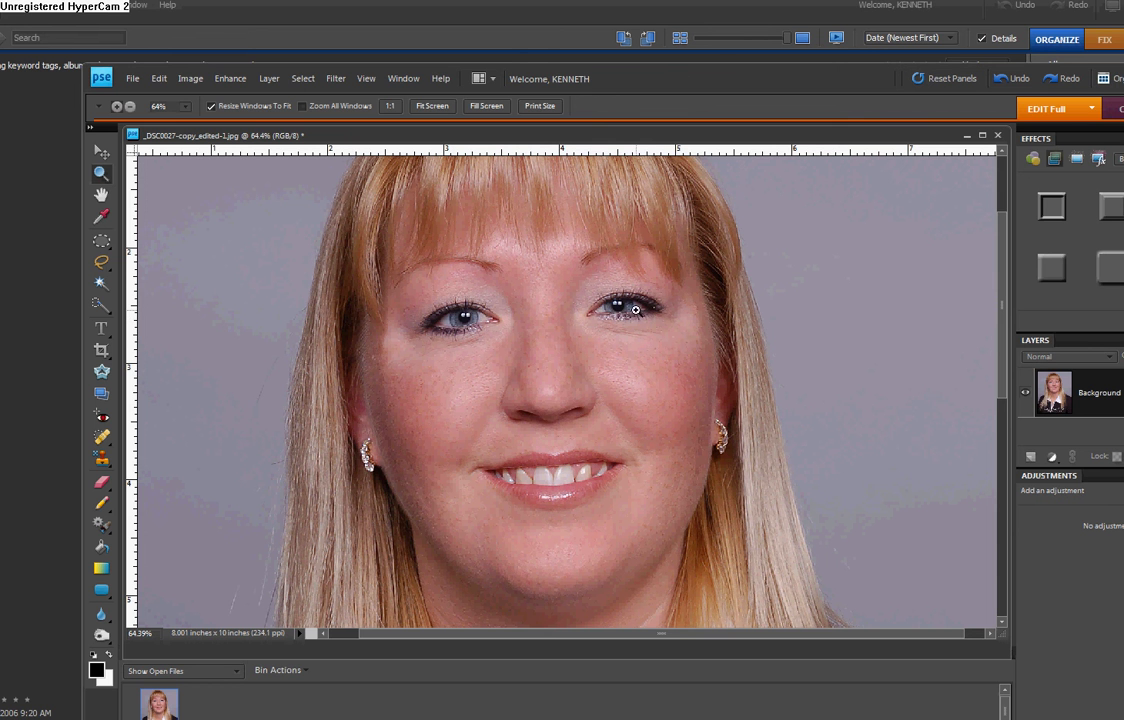
- Lasso around the eye on the left of the photo and feather the selection by 4 pixels
click(101, 262)
click(155, 268)
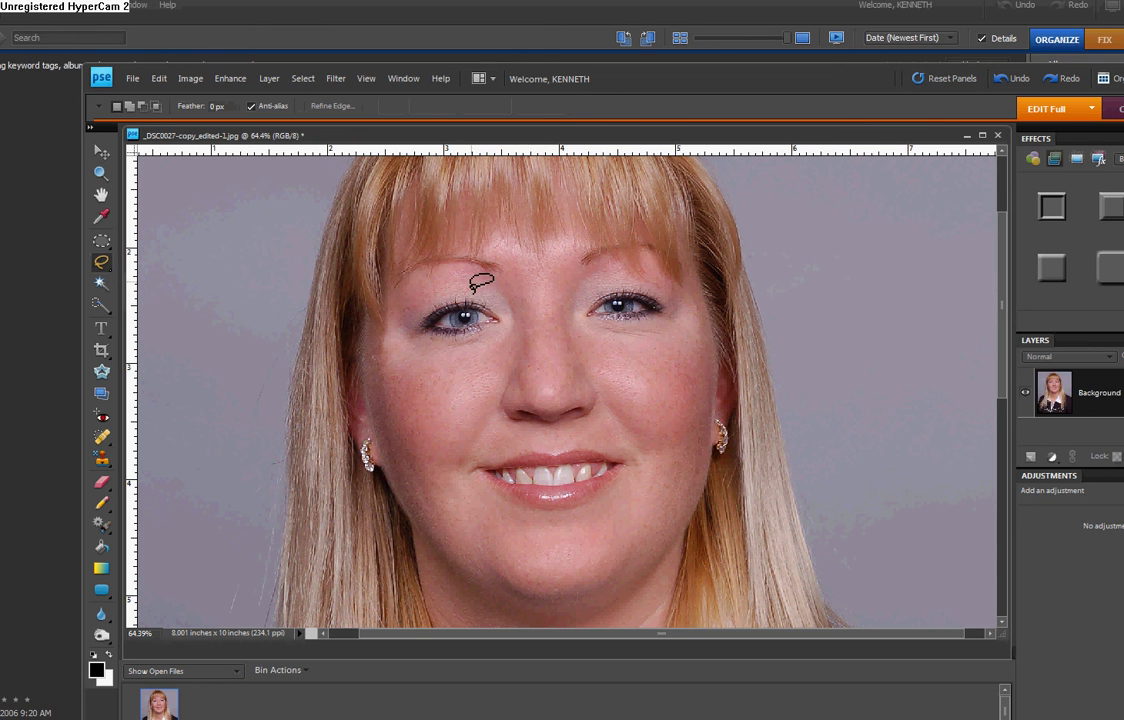
mouse_move(471, 288)
mouse_down()
mouse_move(419, 294)
mouse_move(401, 314)
mouse_move(419, 349)
mouse_move(472, 359)
mouse_move(510, 329)
mouse_move(509, 296)
mouse_move(470, 277)
mouse_move(460, 285)
mouse_up()
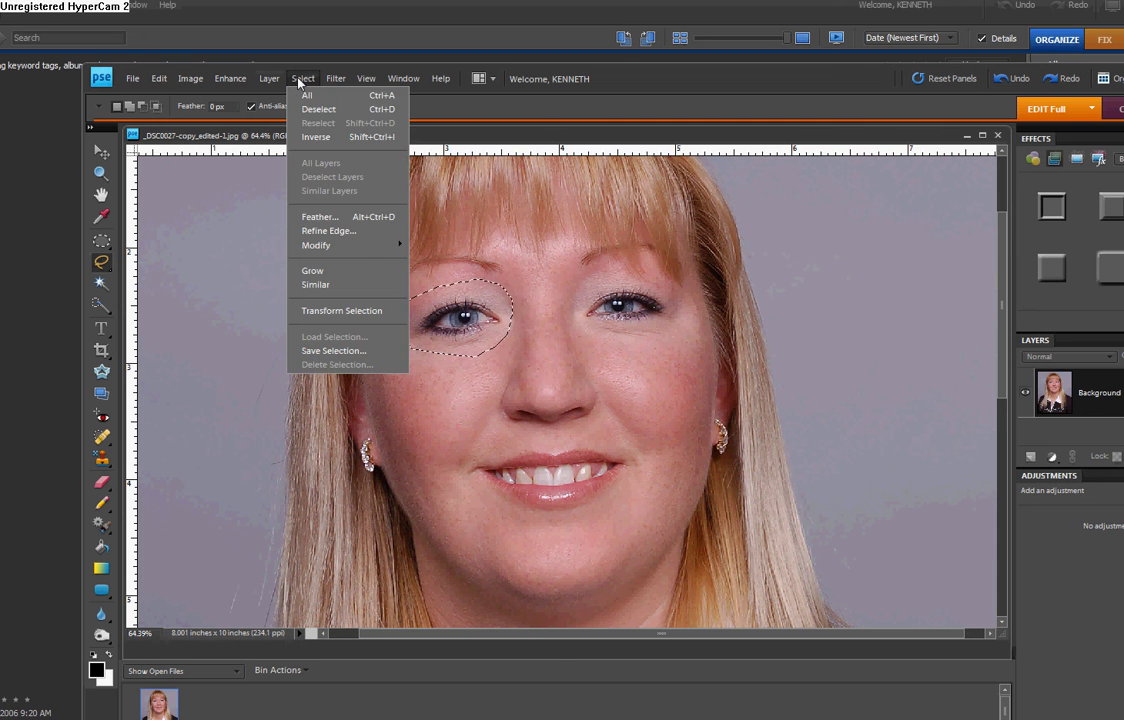
click(322, 217)
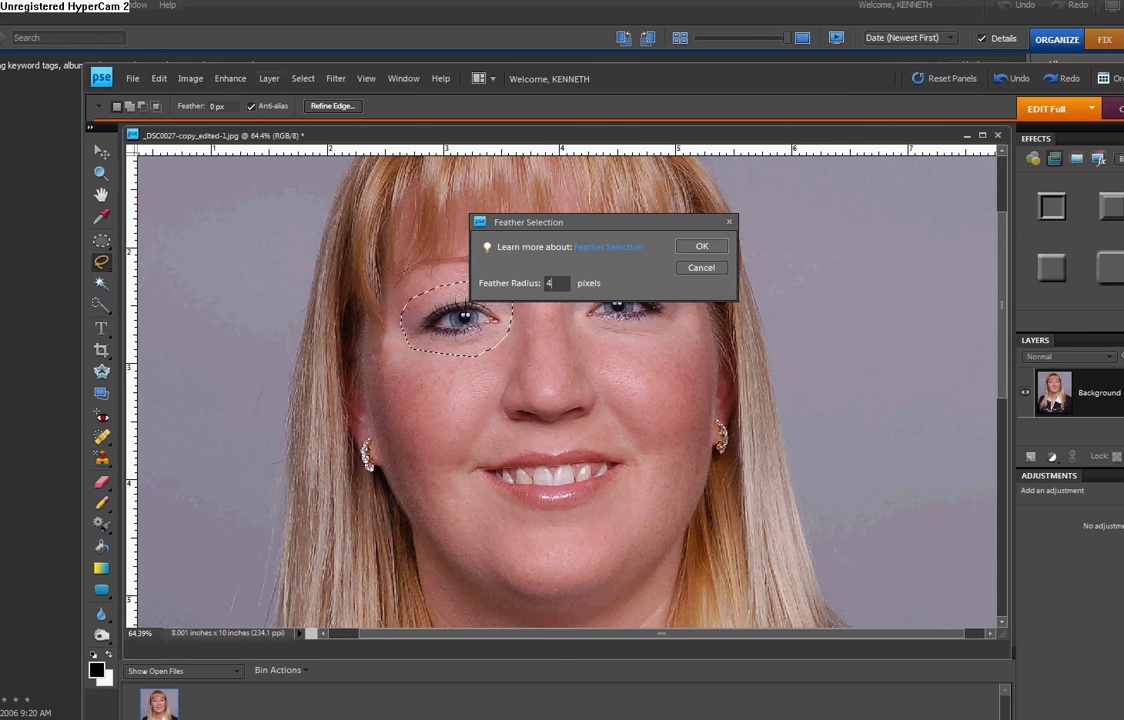
text(4)
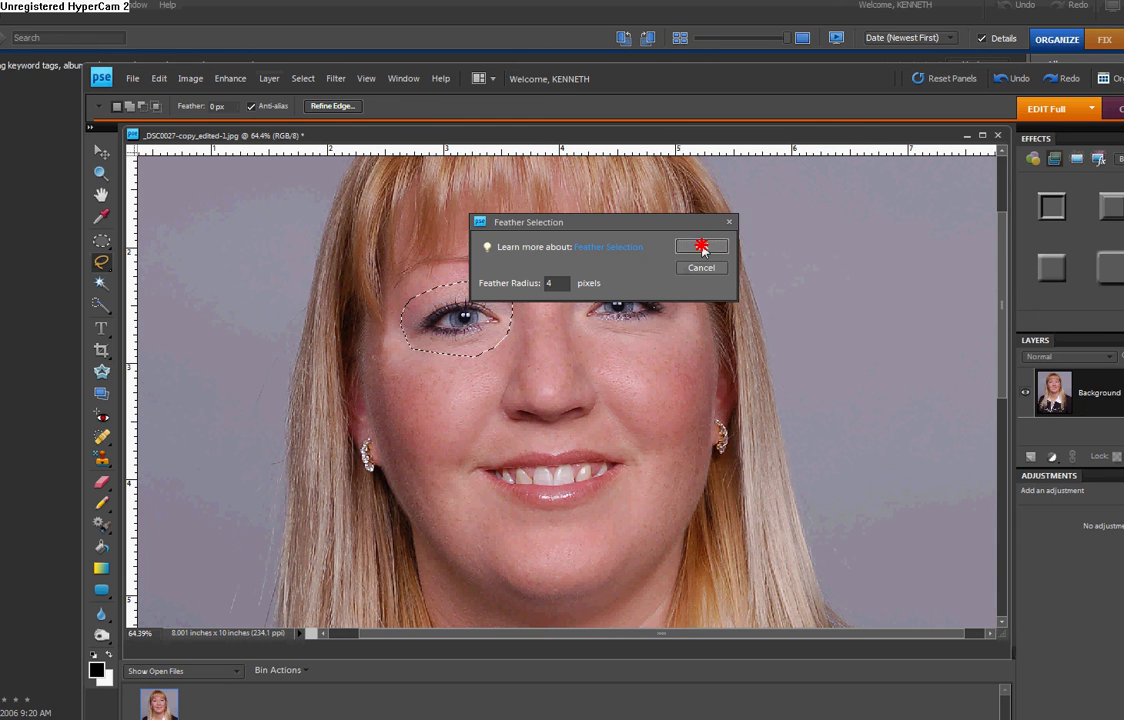
click(703, 248)
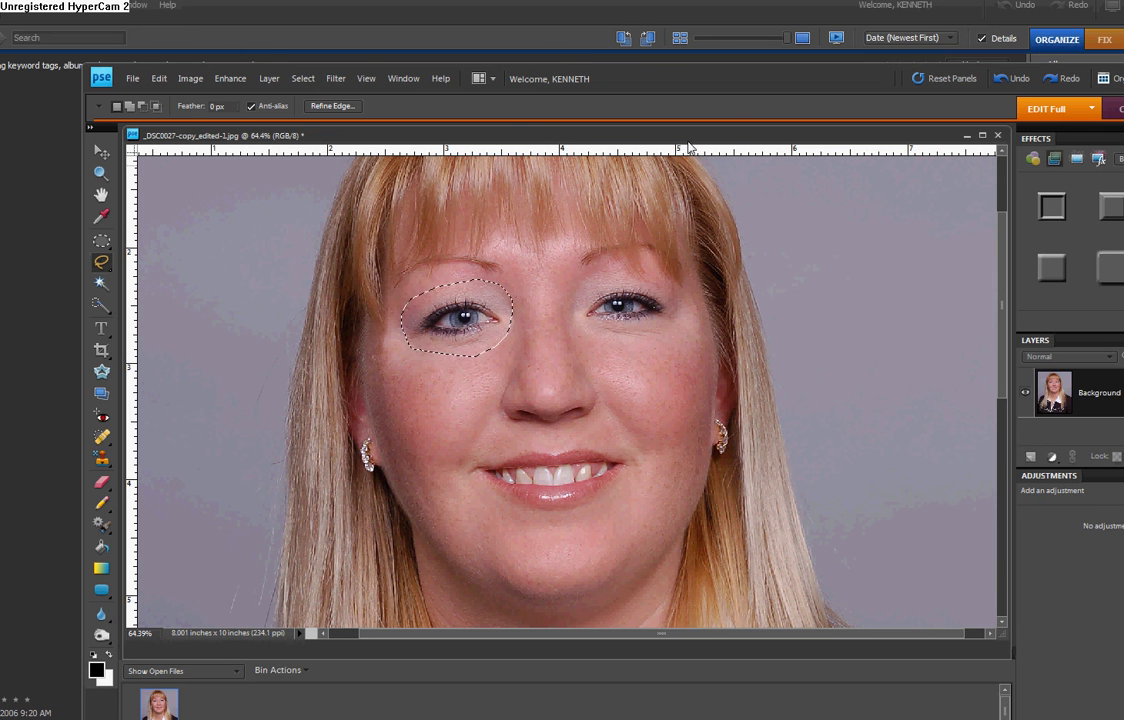
- Copy the feathered eye selection onto a new Layer 1 with Ctrl+J
click(266, 80)
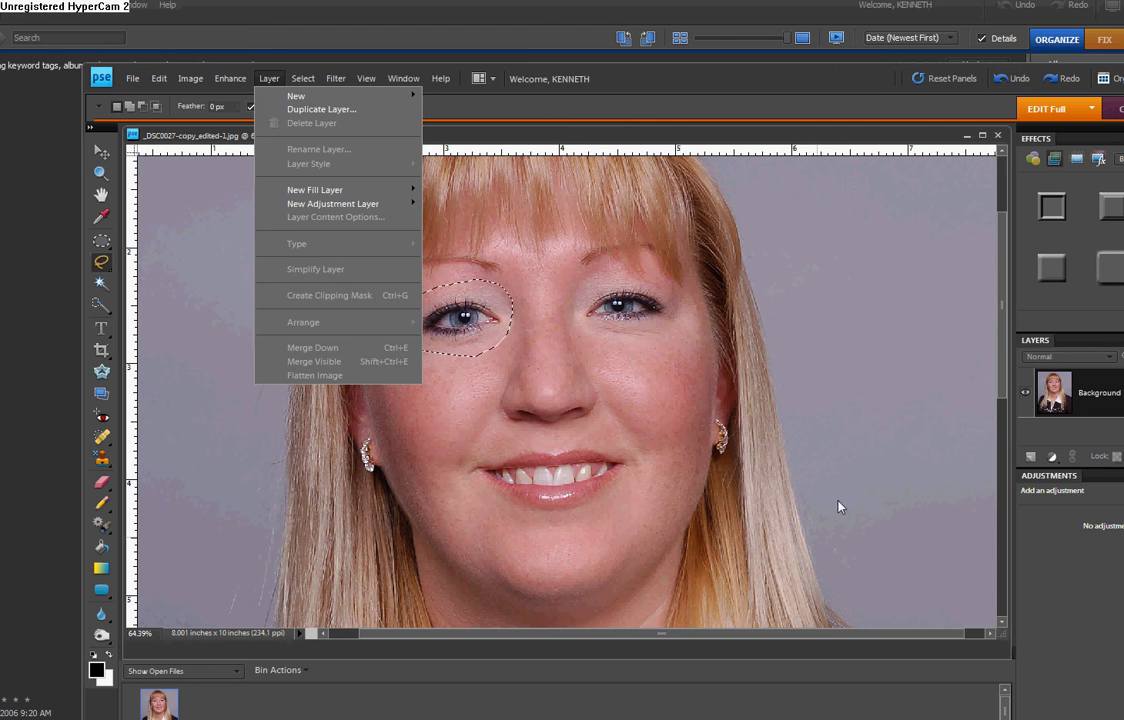
click(638, 104)
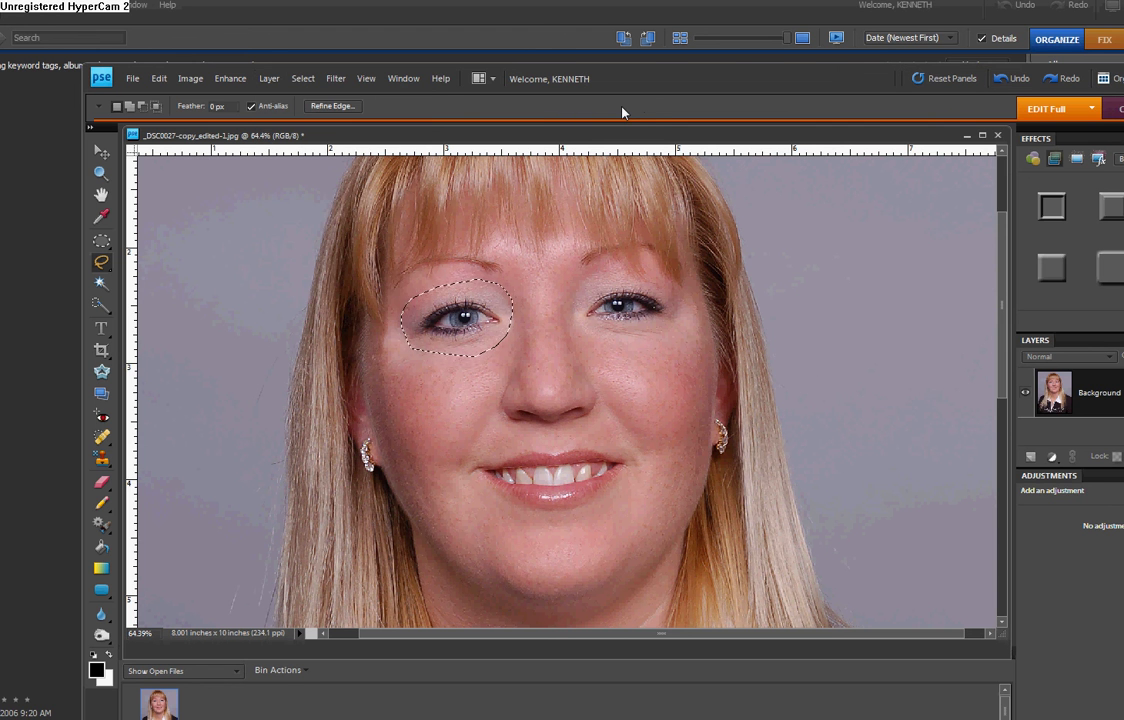
key(ctrl+j)
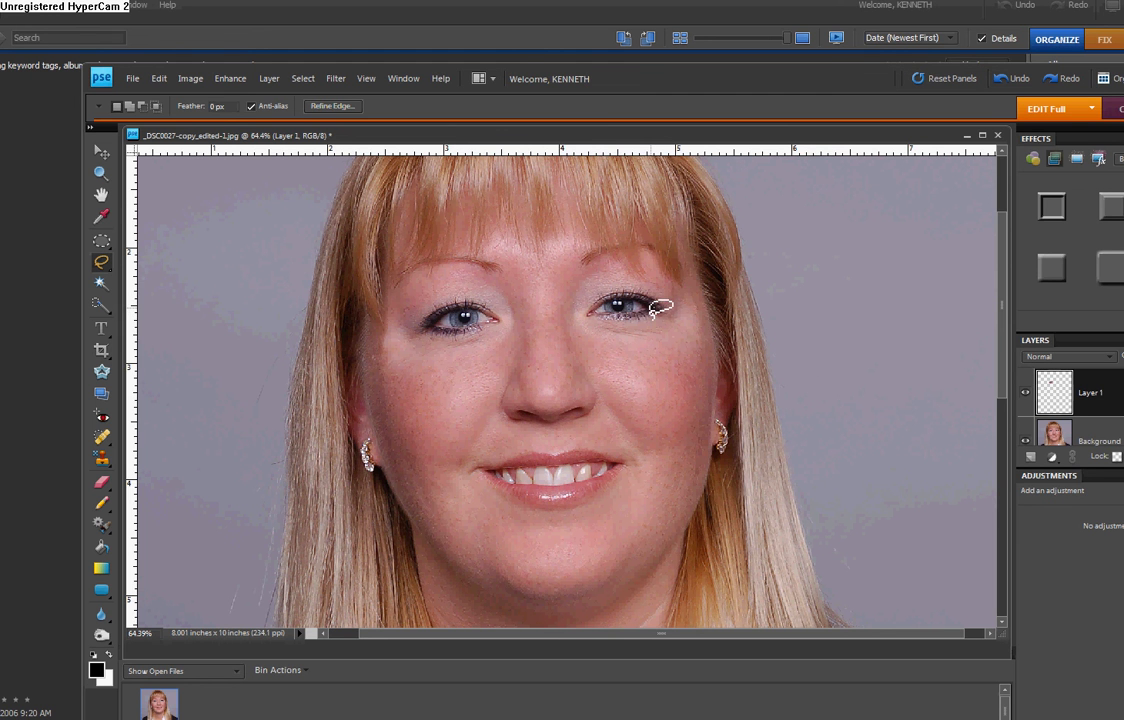
click(191, 80)
mouse_move(221, 97)
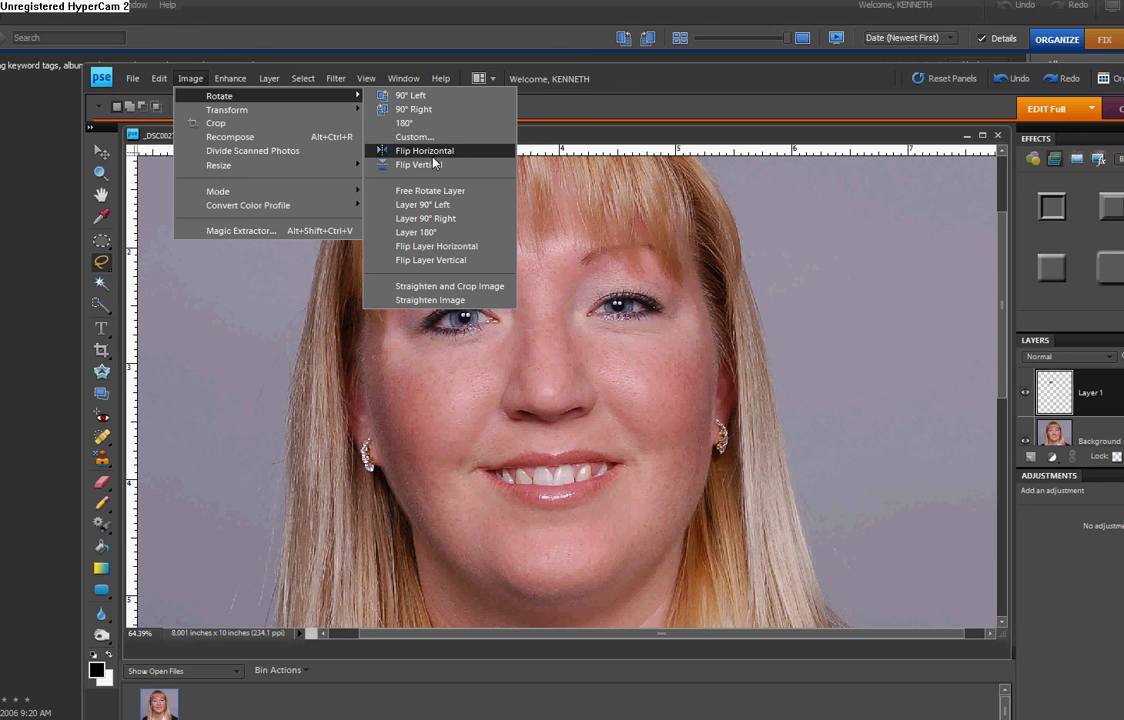
- Flip Layer 1 horizontally and move the mirrored eye over the right-hand eye, aligning the pupil
click(438, 247)
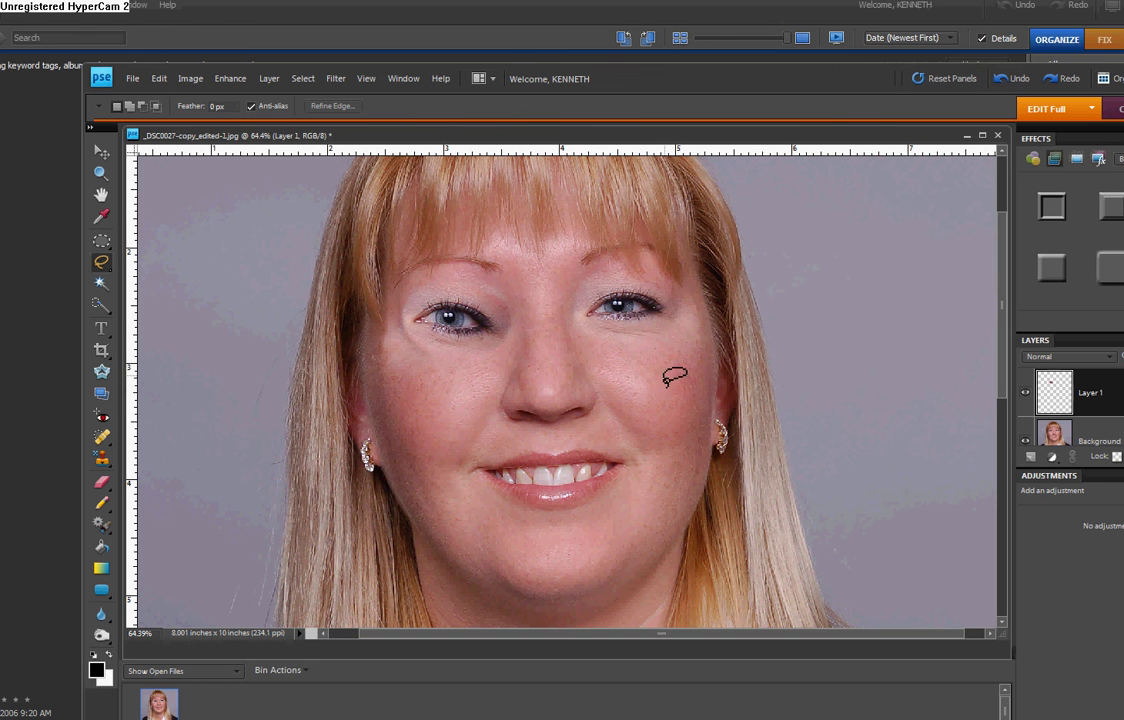
key(v)
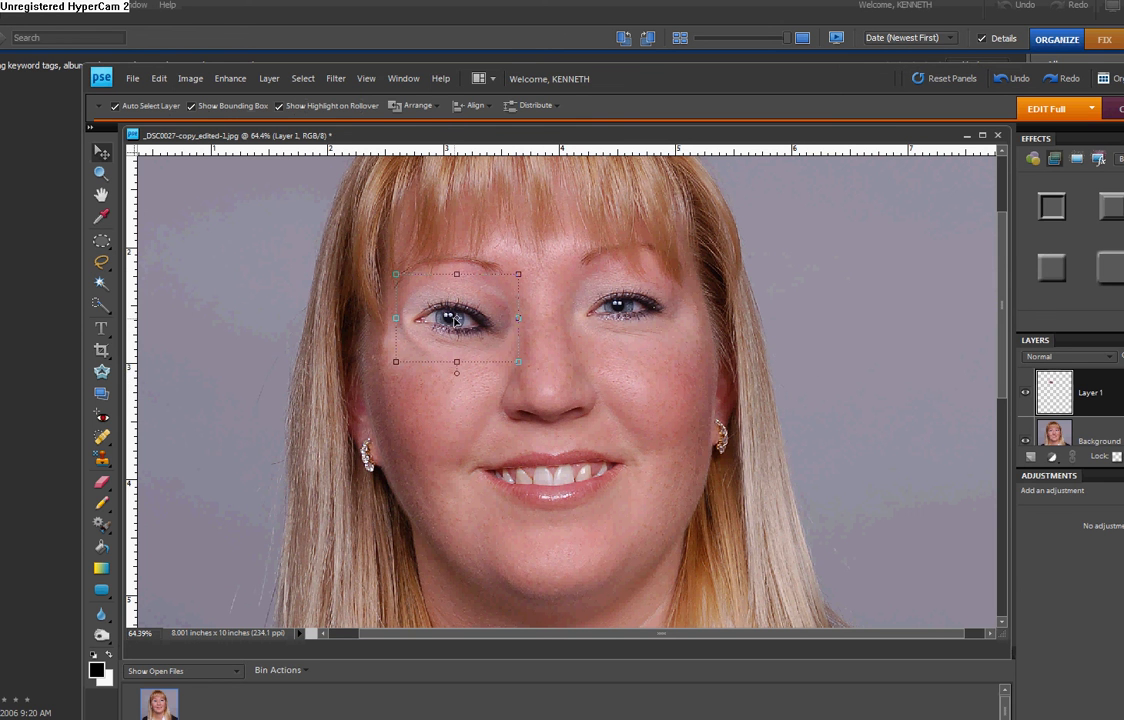
drag(457, 320, 631, 310)
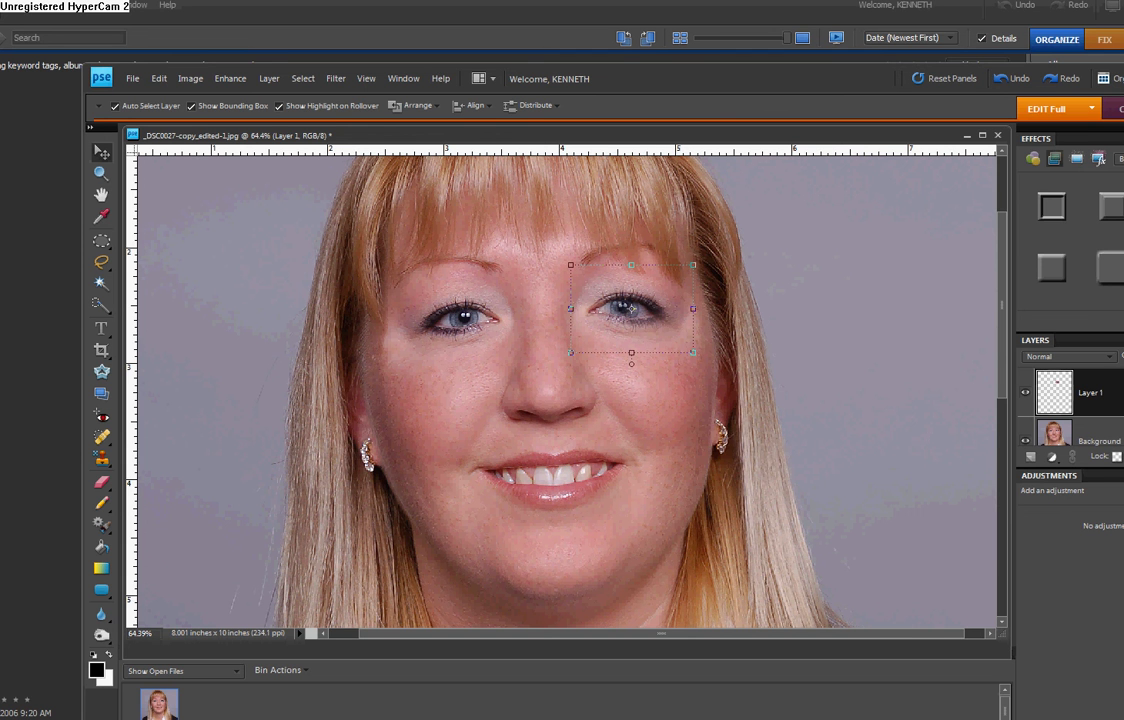
click(632, 311)
drag(632, 311, 627, 311)
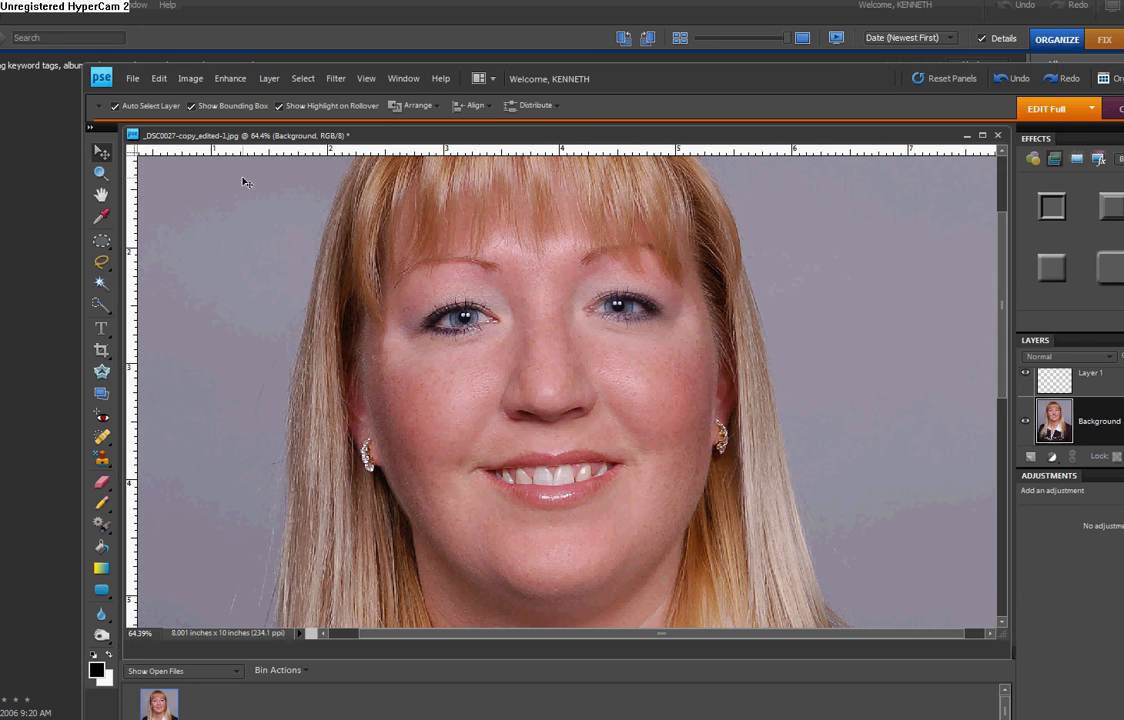
- Zoom in on both eyes, rotate Layer 1's eye about -9.5°, nudge it up and commit
click(101, 173)
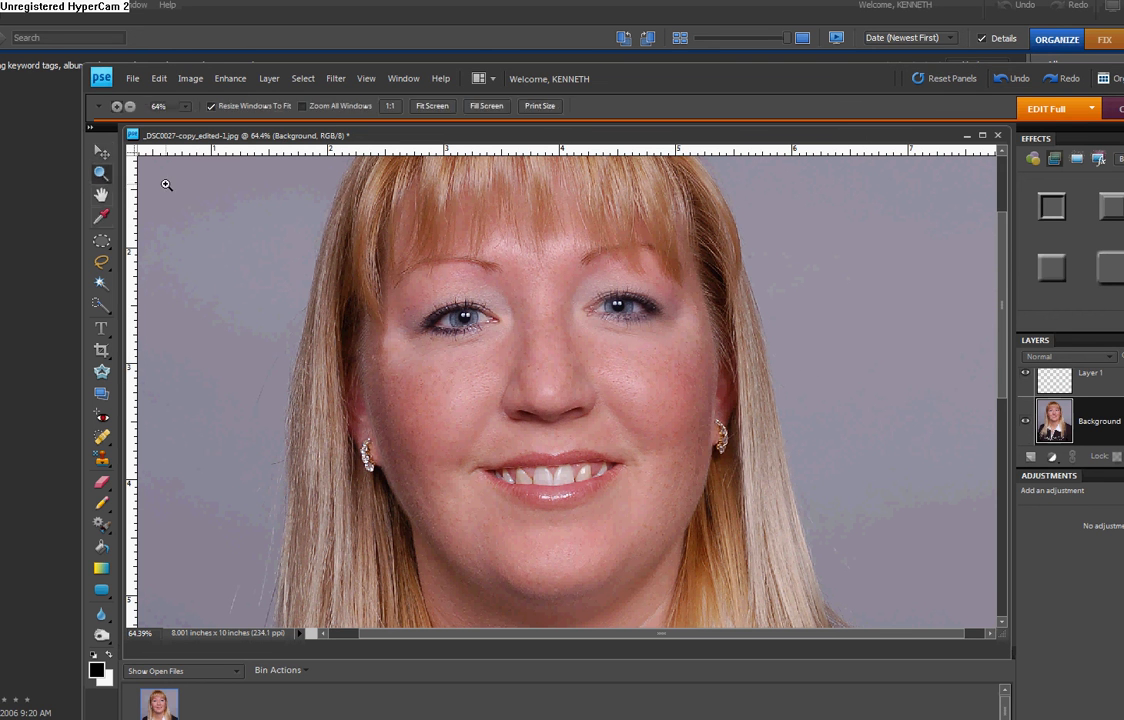
drag(322, 184, 785, 480)
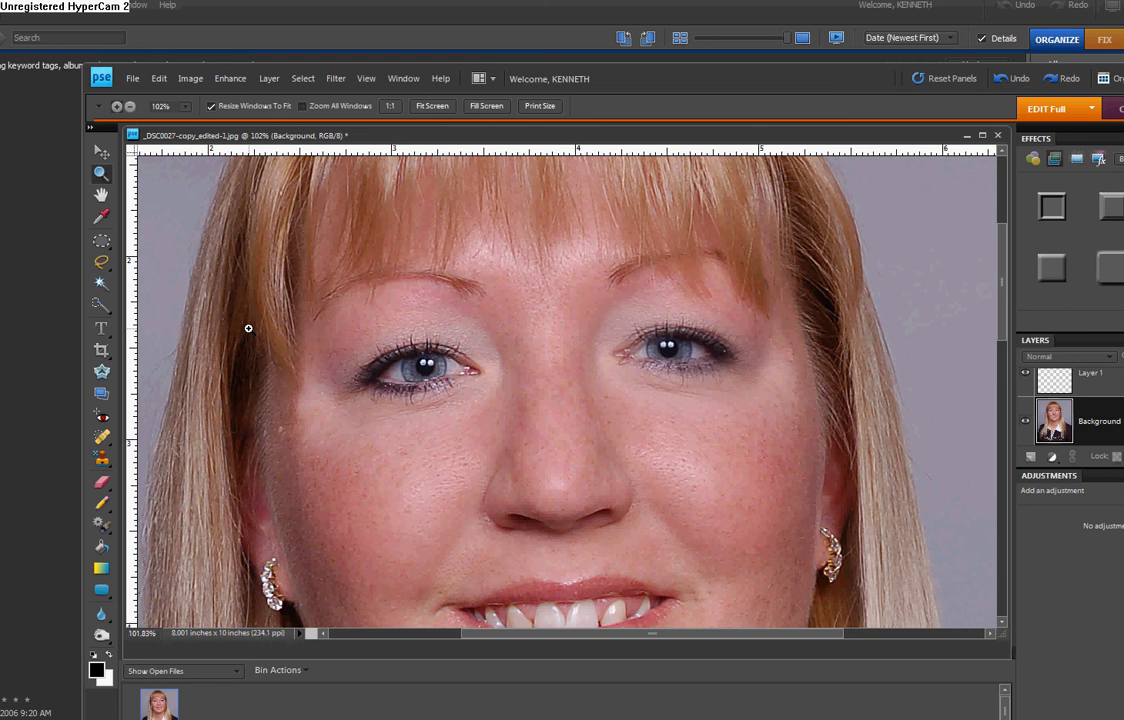
key(ctrl+t)
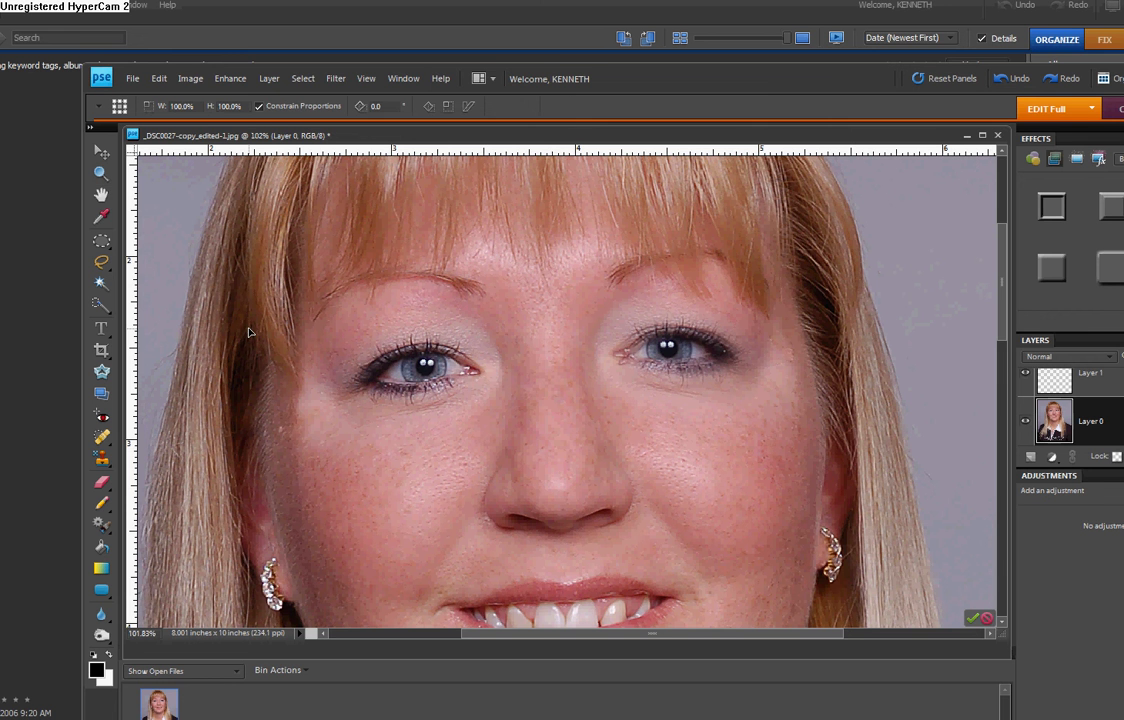
click(1101, 383)
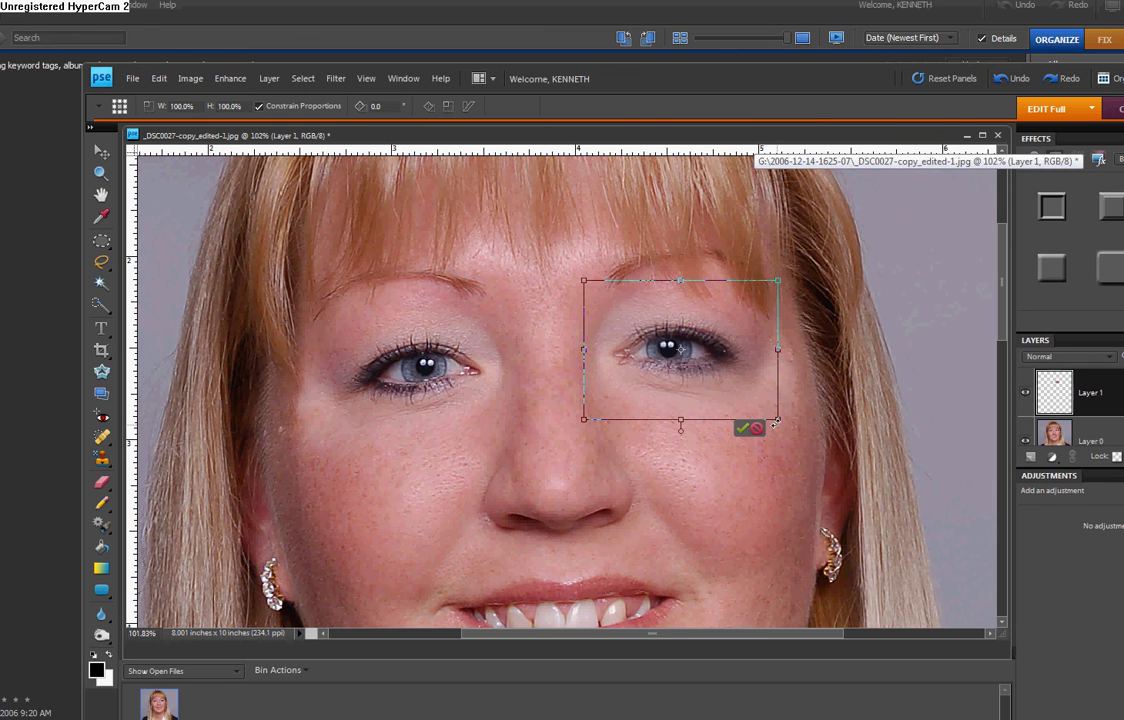
drag(784, 428, 788, 406)
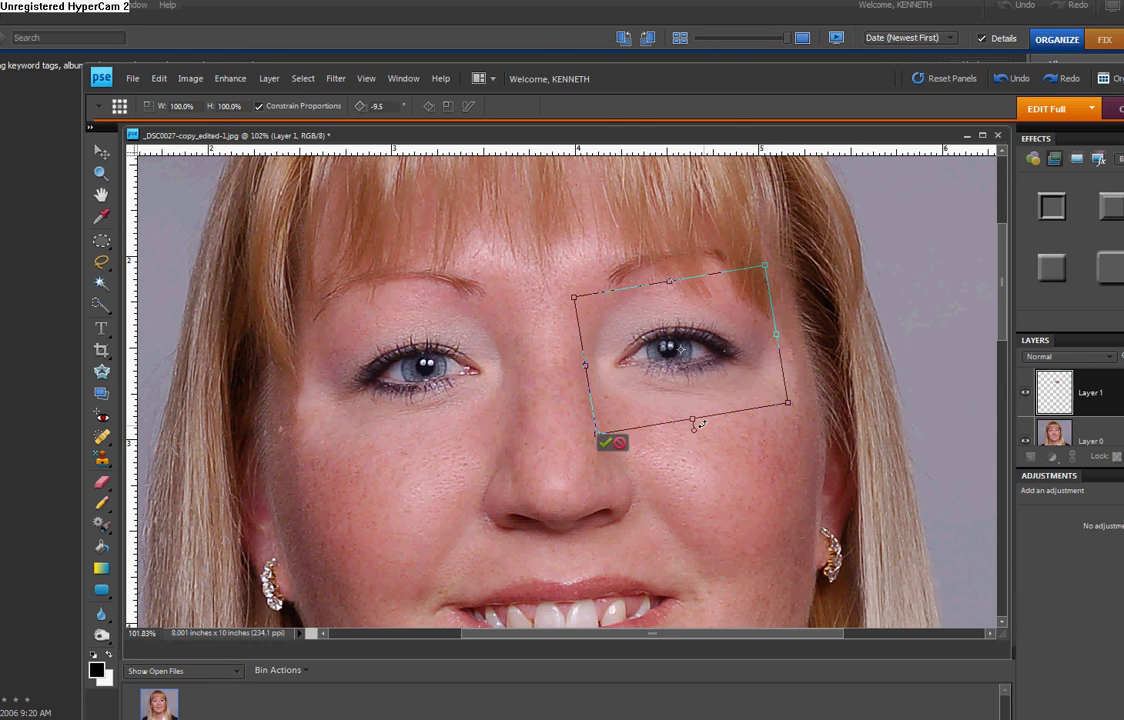
key(Up)
key(Up)
key(Up)
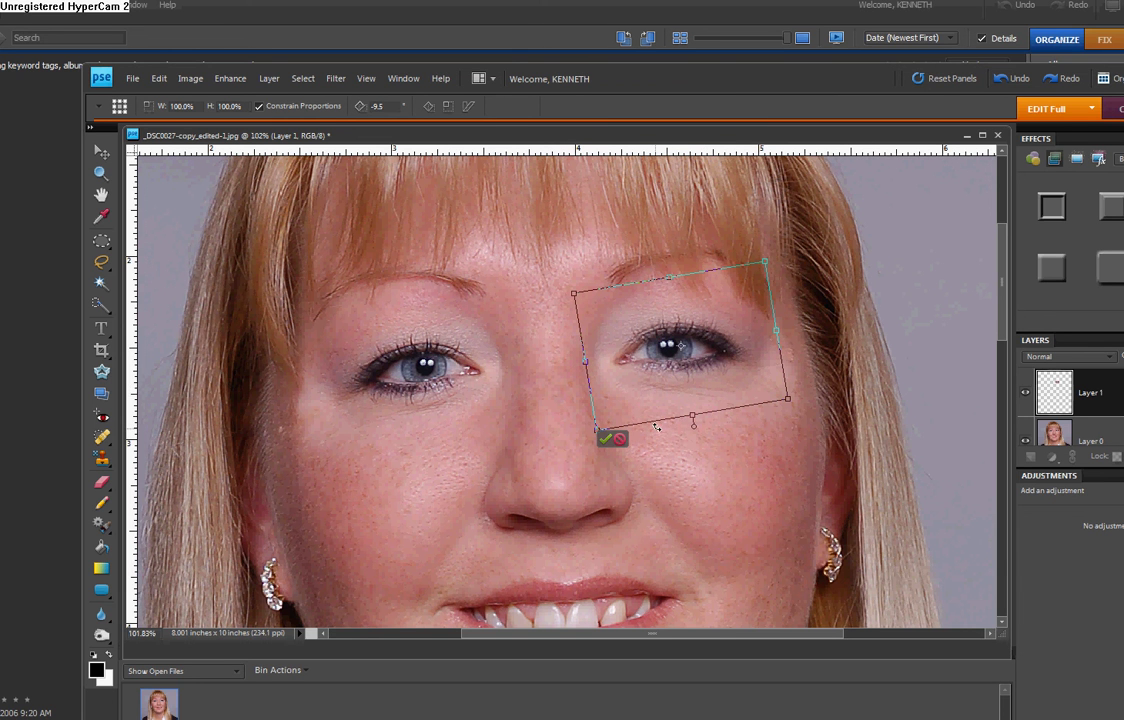
click(605, 442)
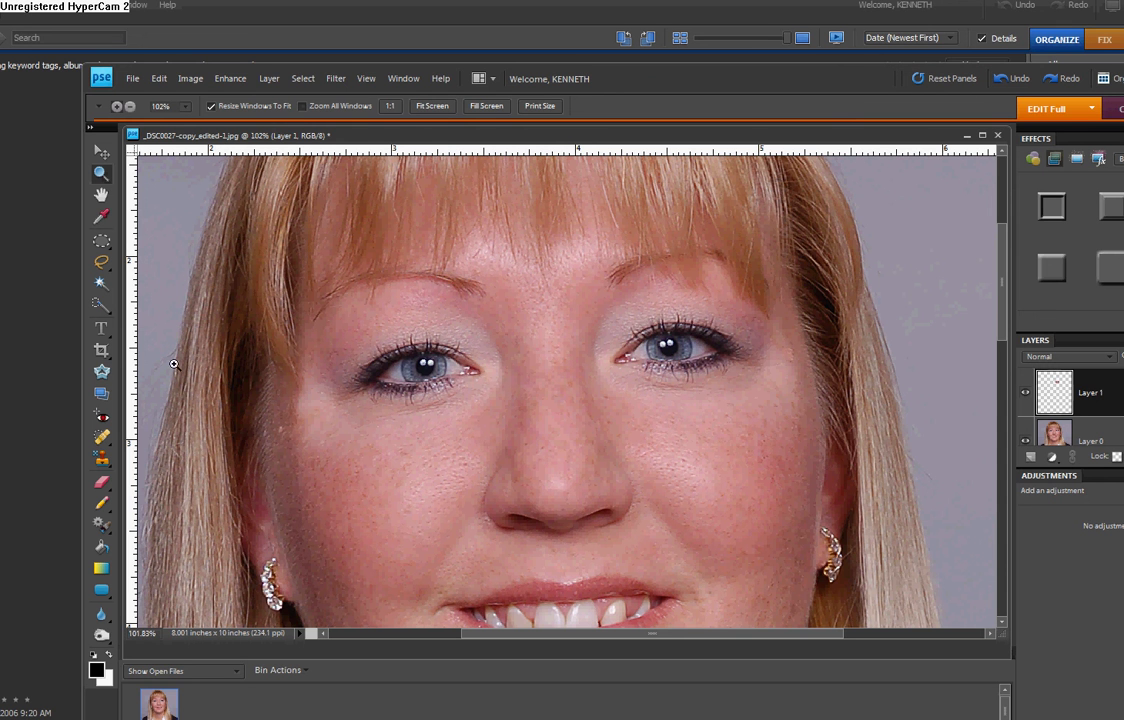
- Erase the stray edges around the pasted eye on Layer 1 with a 27 px soft eraser
click(101, 484)
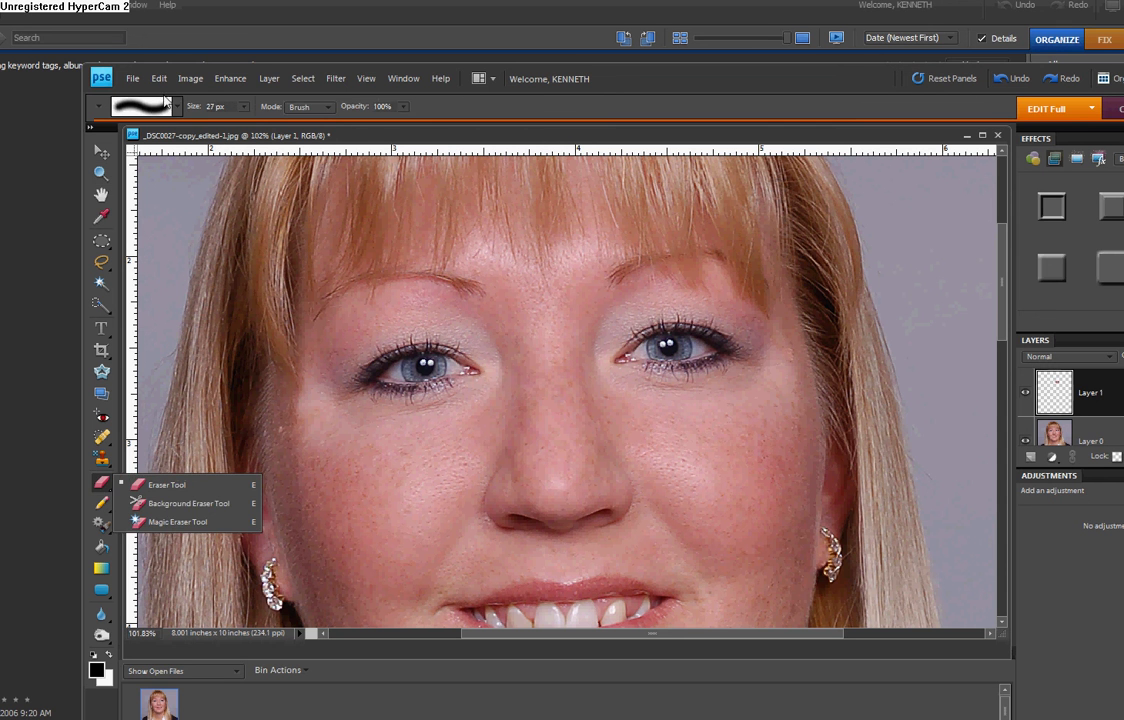
mouse_move(618, 300)
mouse_down()
mouse_move(678, 292)
mouse_move(728, 304)
mouse_move(682, 296)
mouse_move(748, 319)
mouse_move(763, 344)
mouse_move(758, 332)
mouse_up()
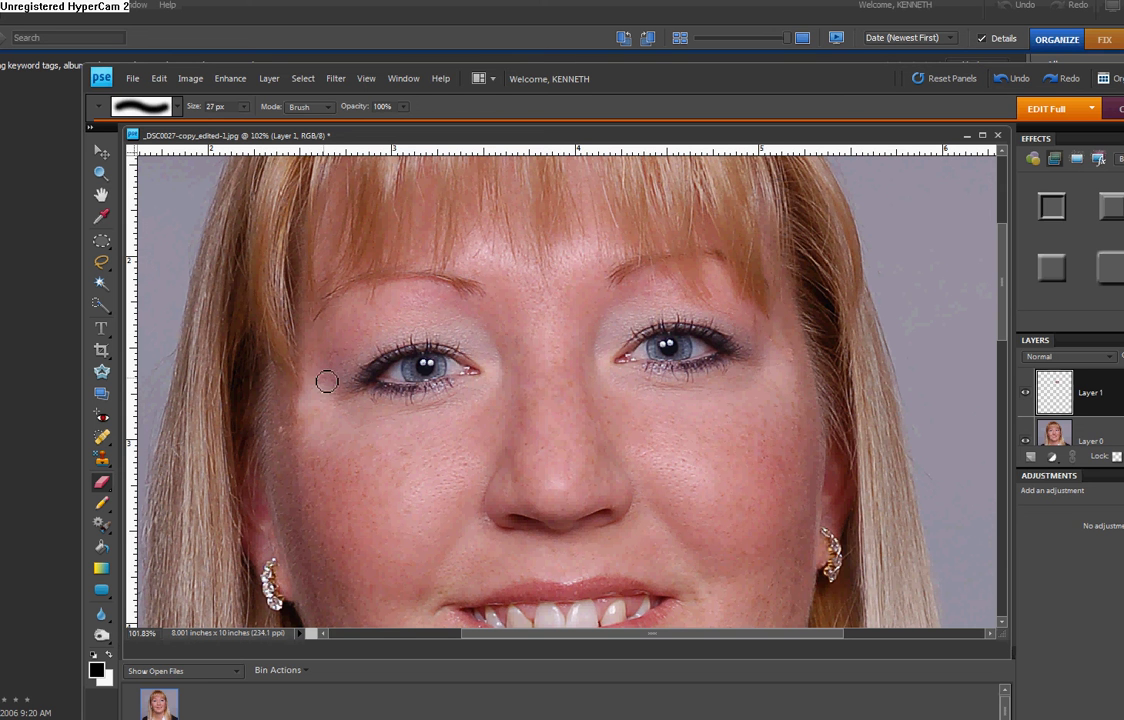
mouse_move(745, 324)
mouse_down()
mouse_move(789, 360)
mouse_move(753, 361)
mouse_move(763, 370)
mouse_move(722, 398)
mouse_move(735, 392)
mouse_move(655, 401)
mouse_move(609, 392)
mouse_move(594, 372)
mouse_move(600, 343)
mouse_move(617, 302)
mouse_move(665, 284)
mouse_up()
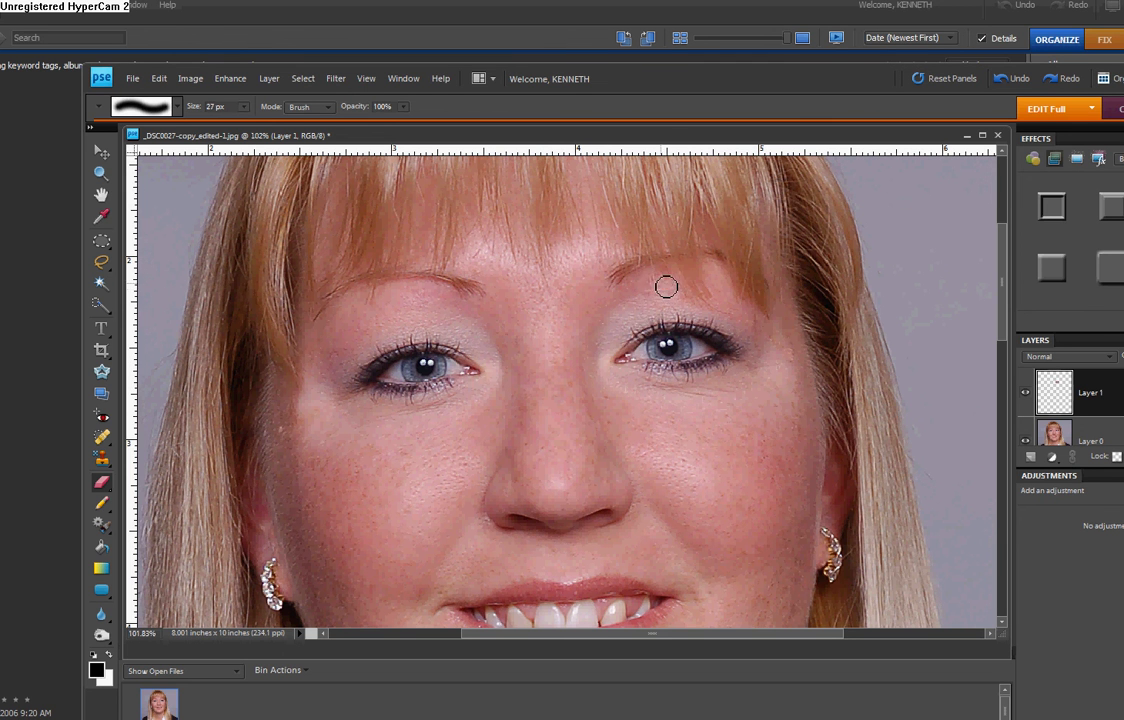
- Hide and reshow Layer 1 to compare the portrait with and without the replacement eye
click(1025, 396)
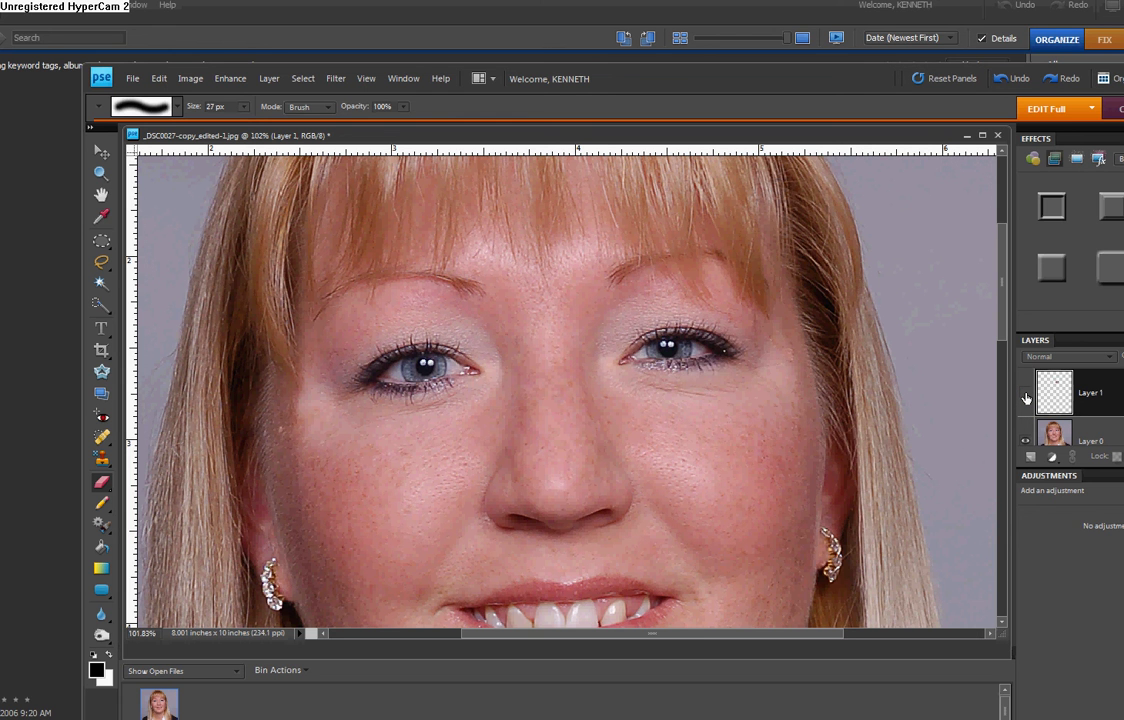
click(1025, 396)
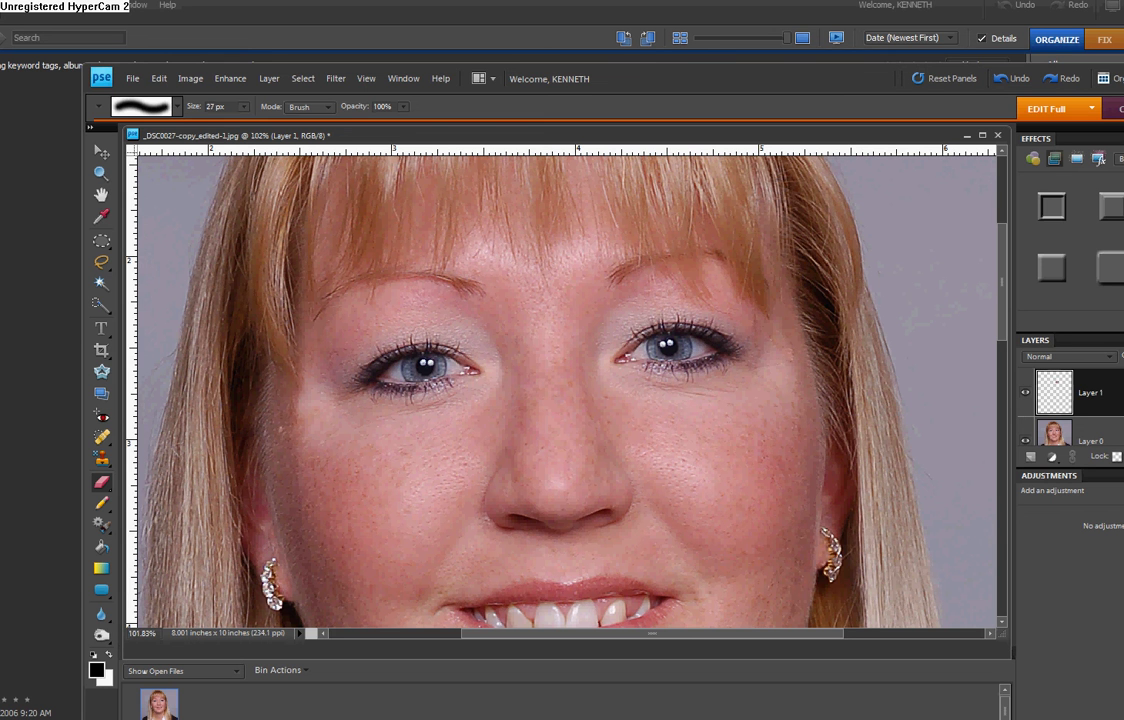
- Flatten the image to a single Layer 0 and zoom in on the eyes
click(1118, 340)
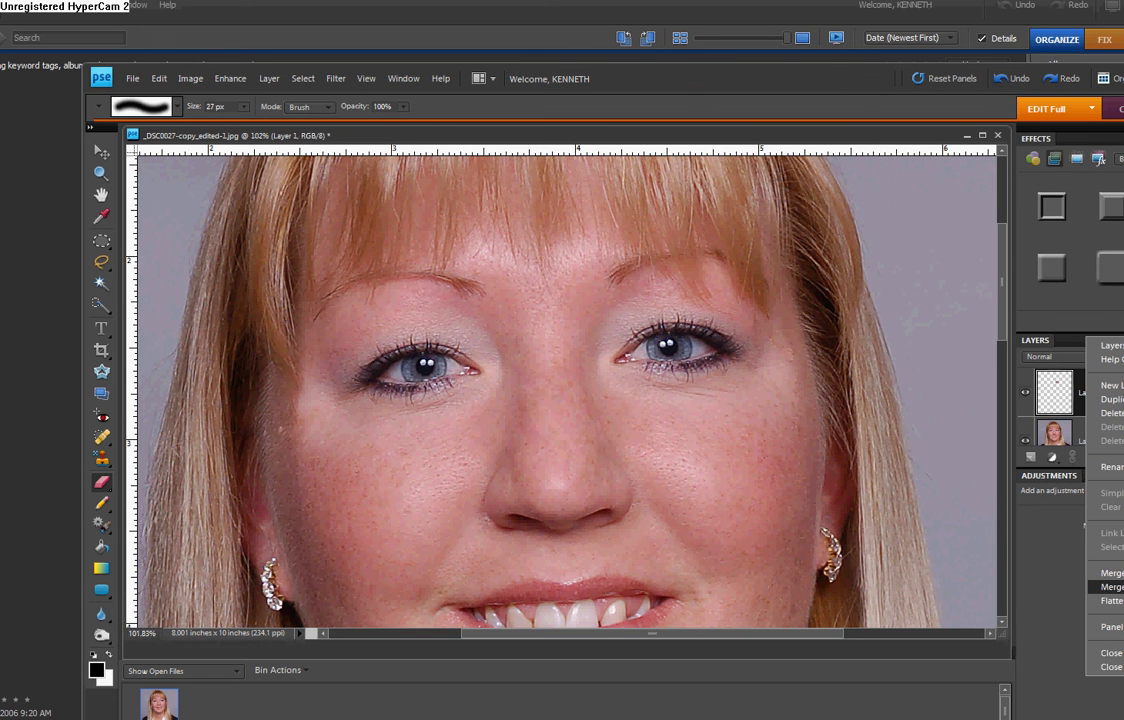
key(Return)
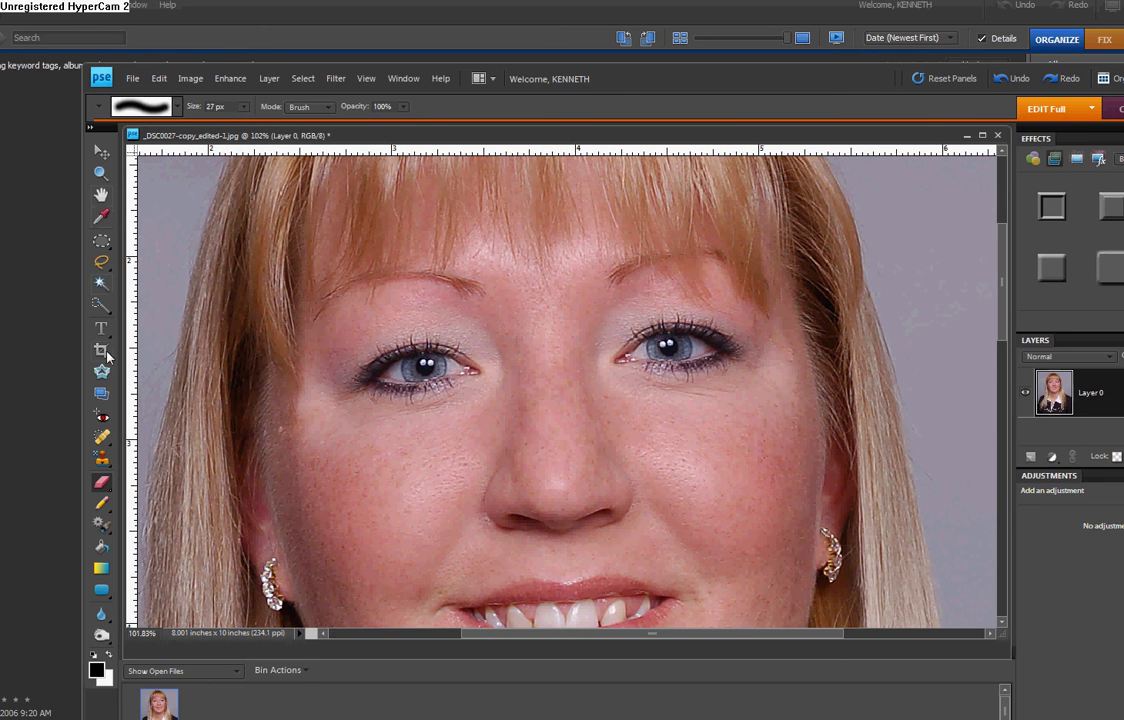
click(101, 172)
drag(276, 241, 862, 620)
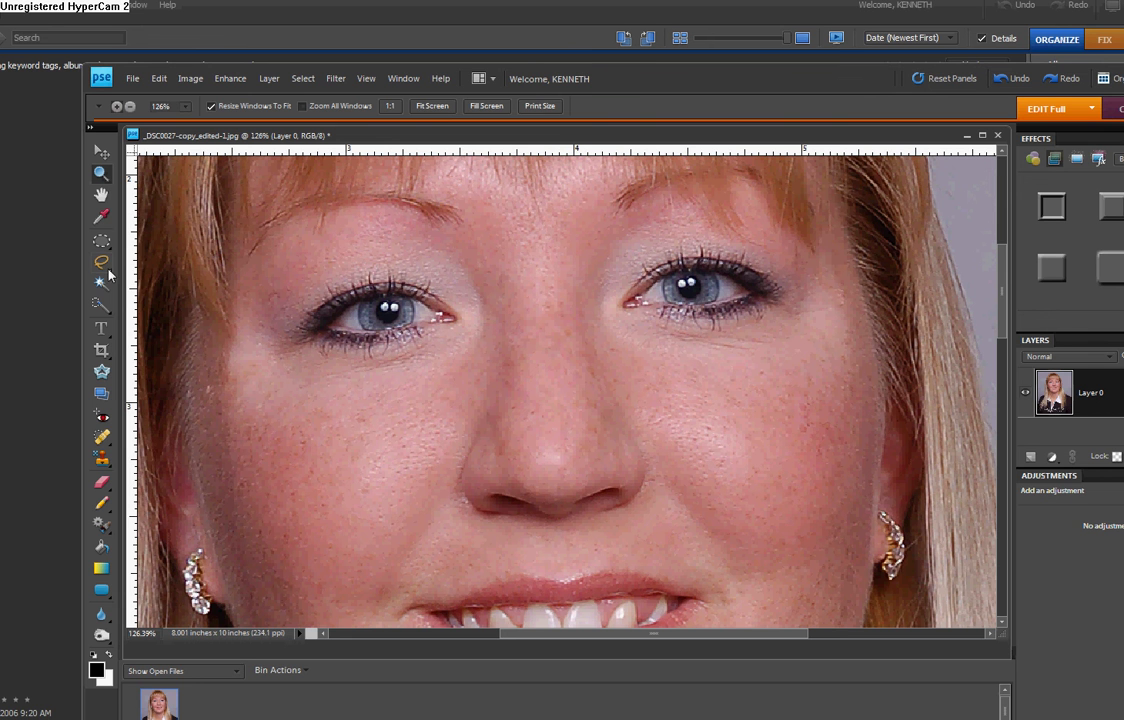
- Lasso the whites of the left eye, then Shift-add the whites of the right eye
drag(101, 261, 160, 264)
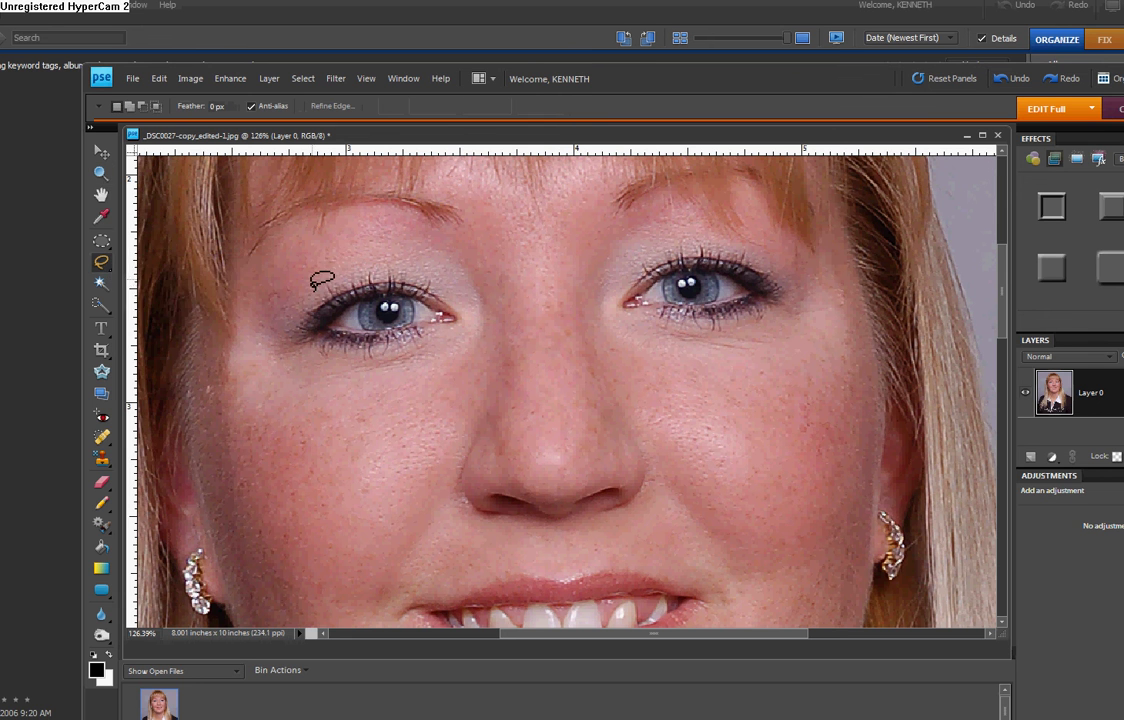
mouse_move(356, 304)
mouse_down()
mouse_move(326, 314)
mouse_move(355, 328)
mouse_move(360, 306)
mouse_up()
drag(432, 316, 431, 308)
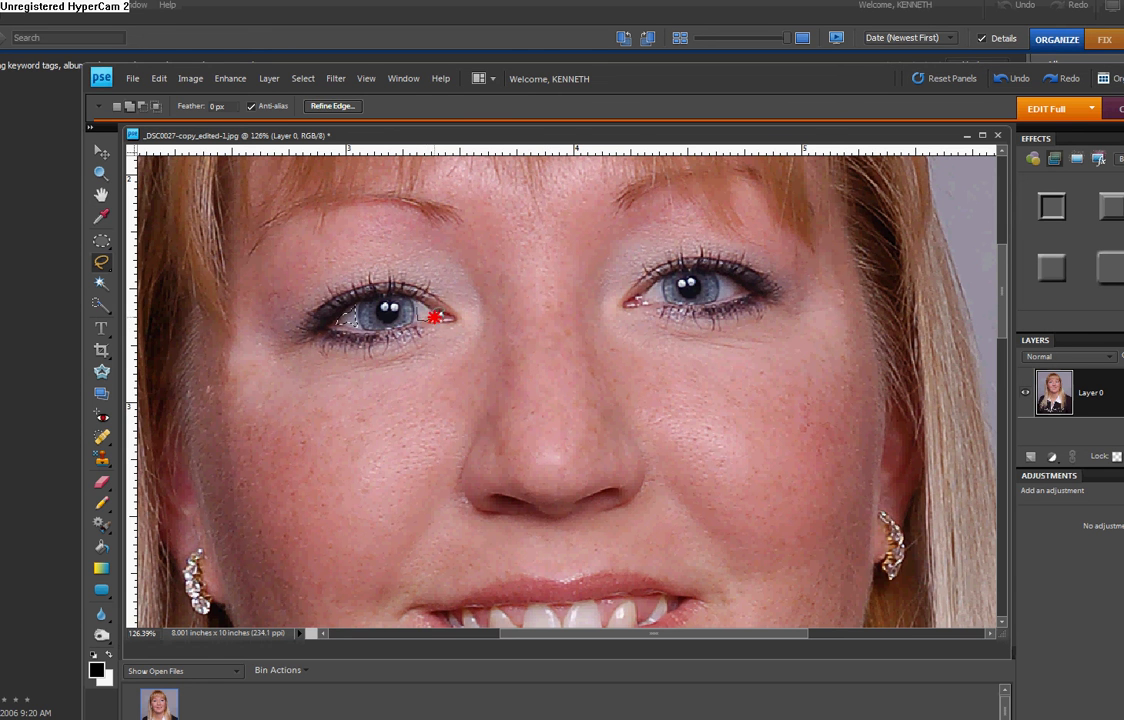
mouse_move(433, 318)
mouse_down()
mouse_move(424, 308)
mouse_move(443, 307)
mouse_up()
mouse_move(674, 294)
mouse_down()
mouse_move(635, 296)
mouse_move(660, 299)
mouse_move(645, 293)
mouse_up()
mouse_move(716, 285)
mouse_down()
mouse_move(721, 297)
mouse_move(753, 296)
mouse_move(728, 284)
mouse_up()
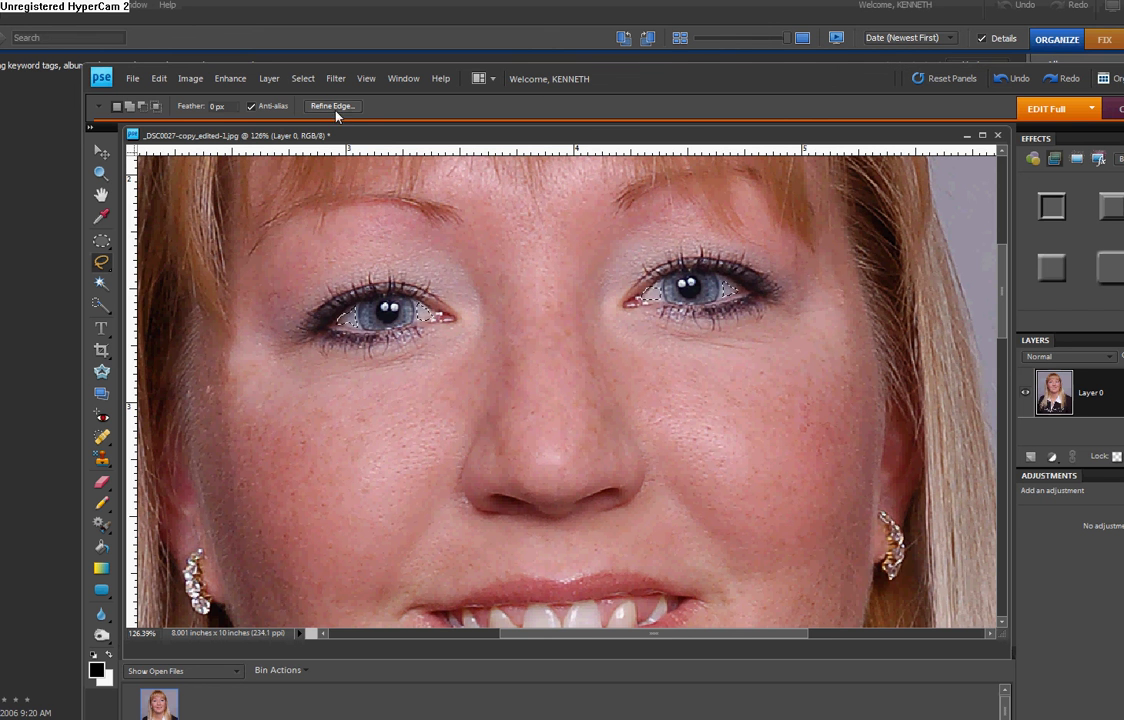
- Feather the eye-white selection to soften its edges
click(303, 78)
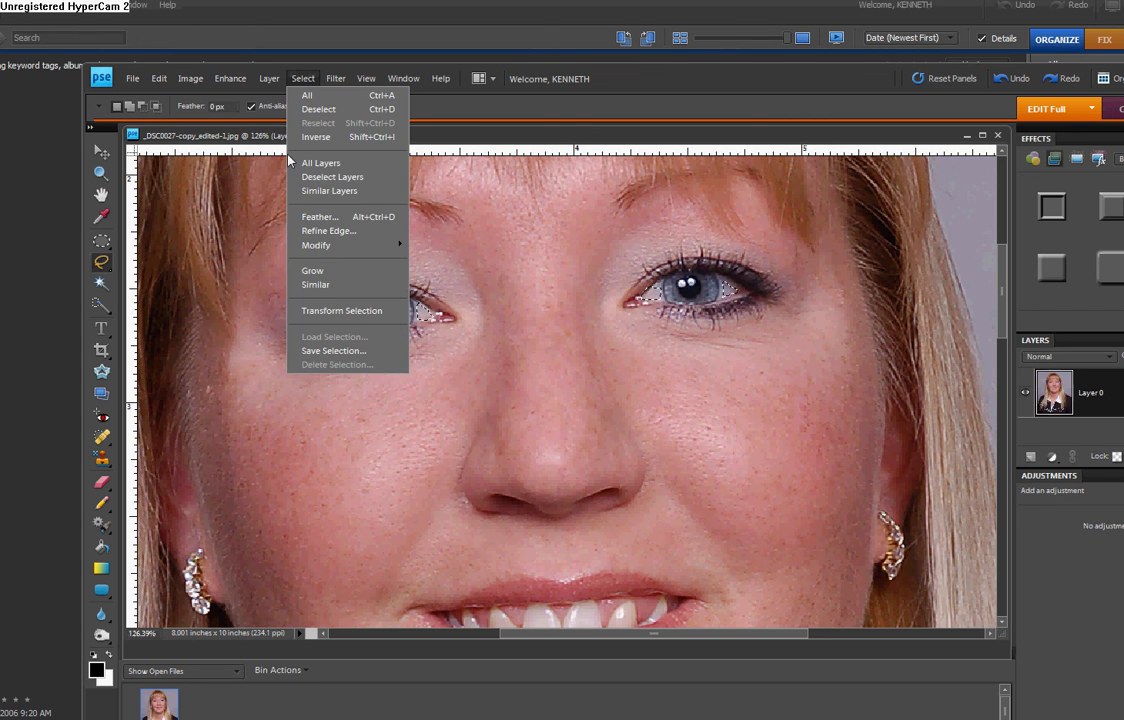
click(346, 218)
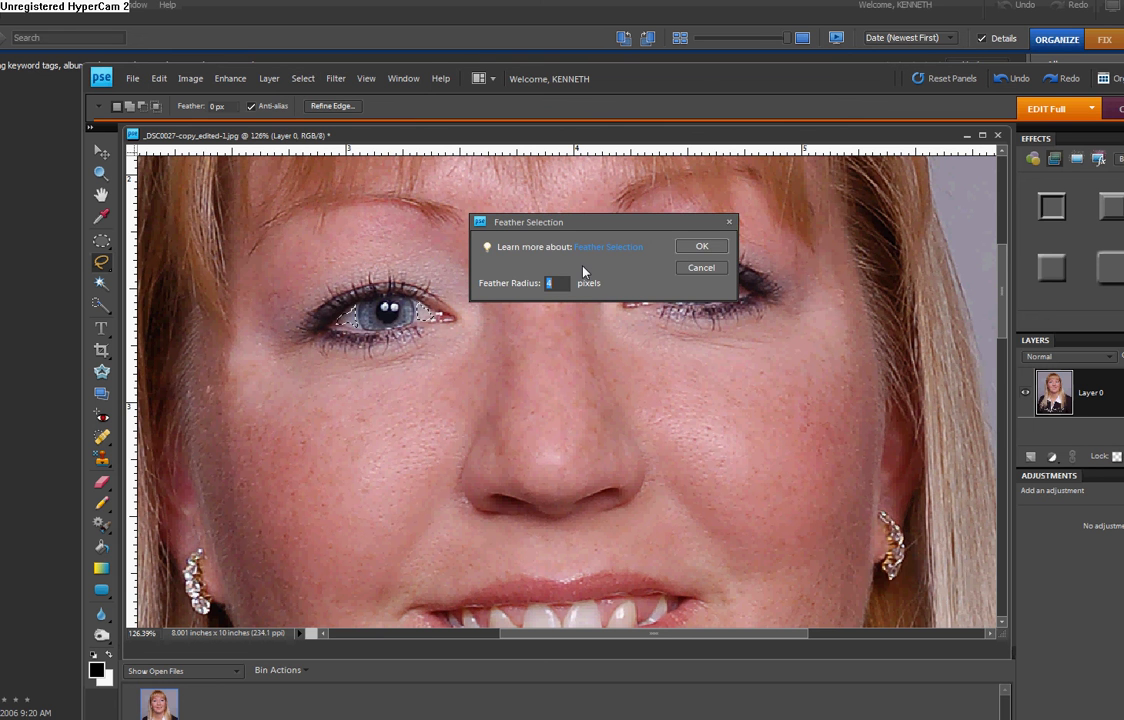
click(701, 246)
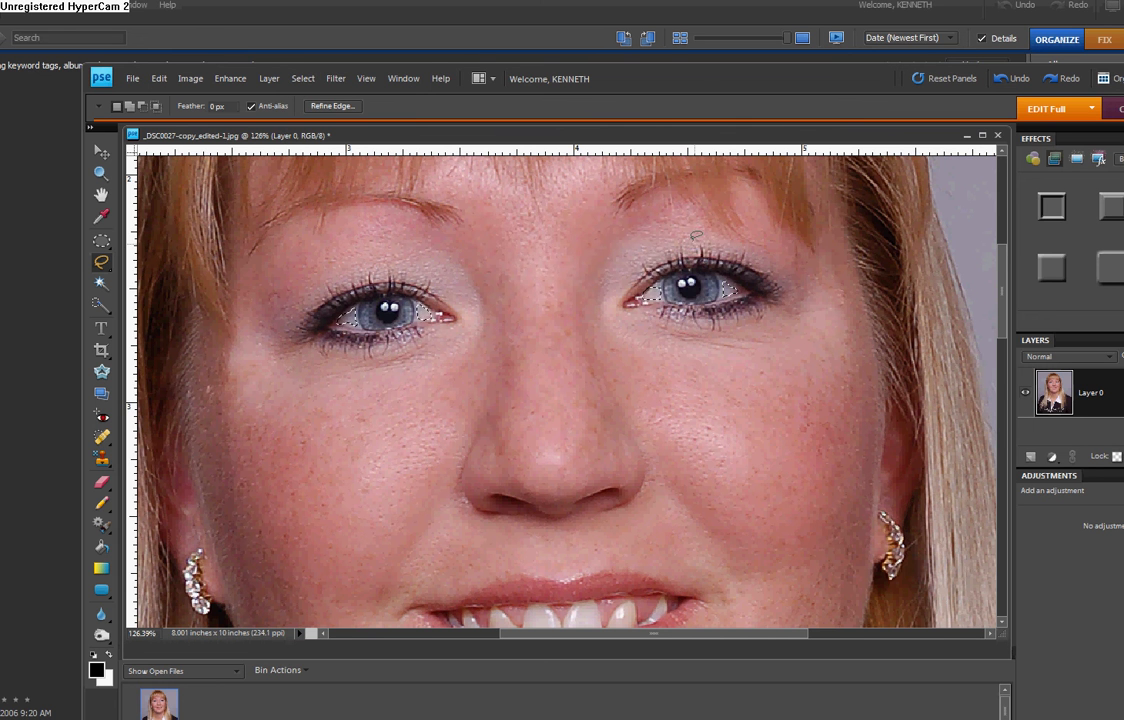
- Reduce the Reds saturation to -25 with Hue/Saturation to take the redness out of the eye whites
click(230, 79)
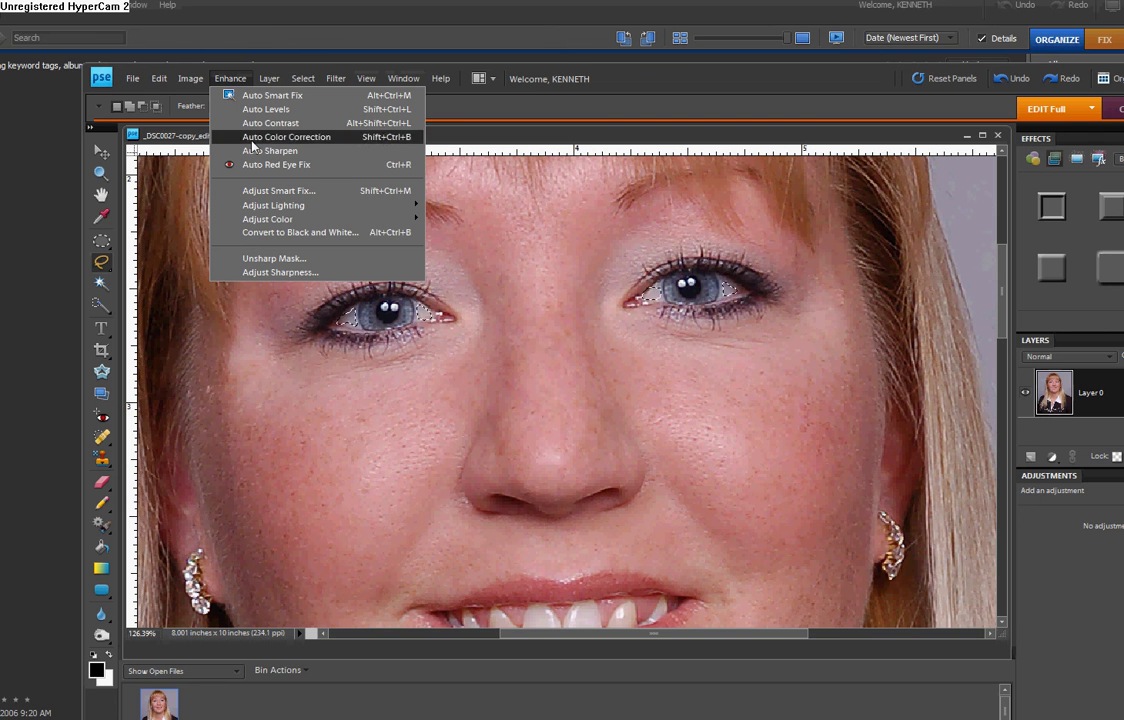
mouse_move(322, 219)
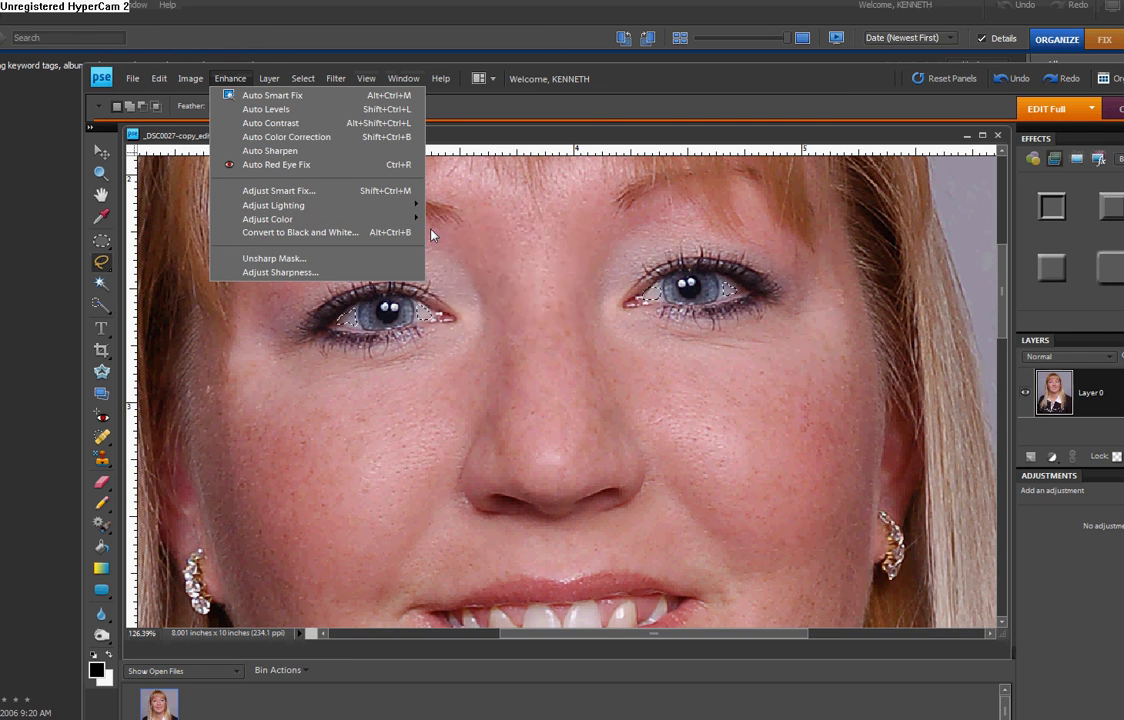
click(441, 236)
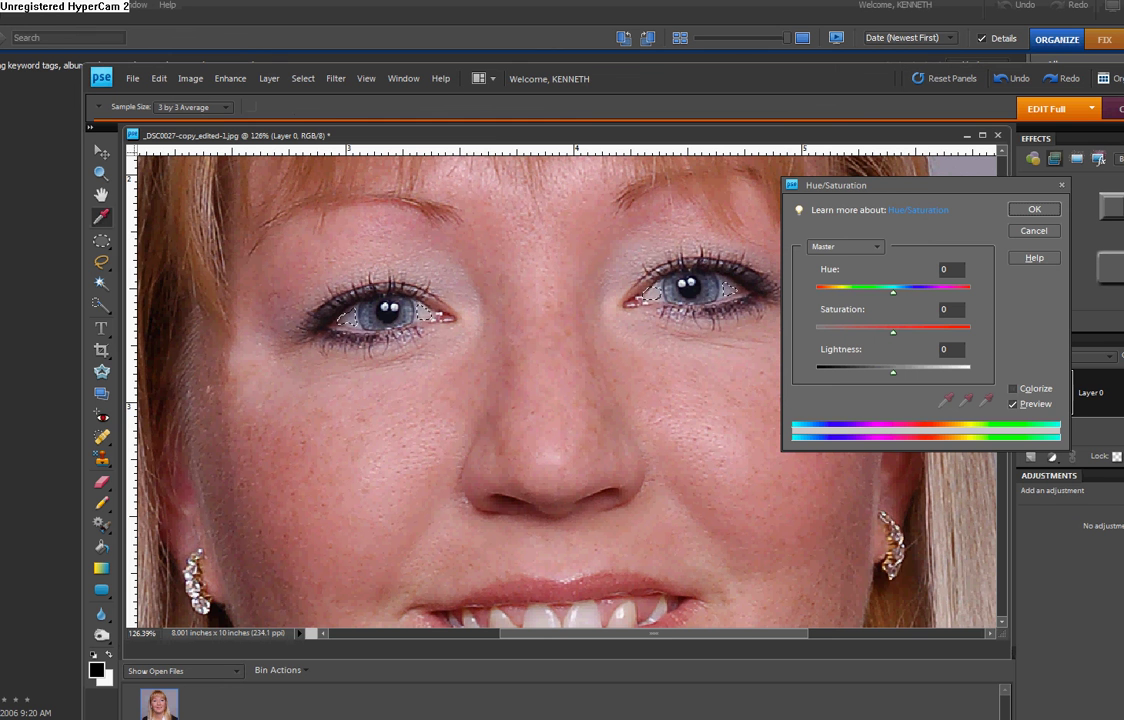
click(876, 249)
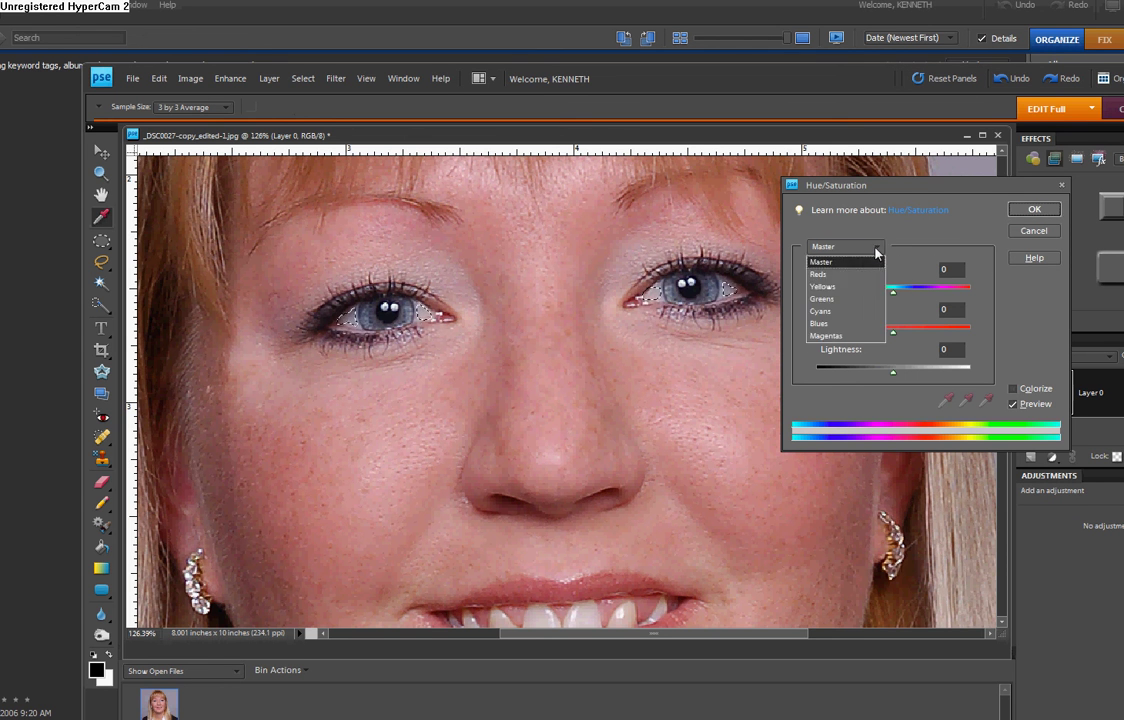
click(846, 298)
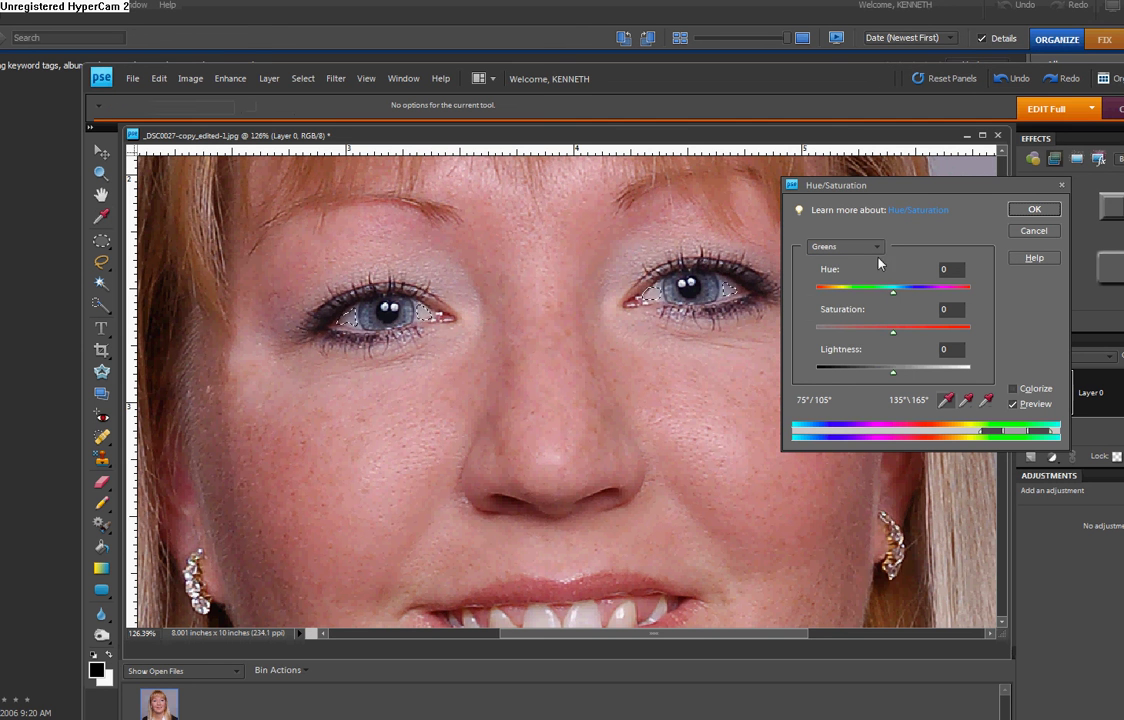
click(846, 246)
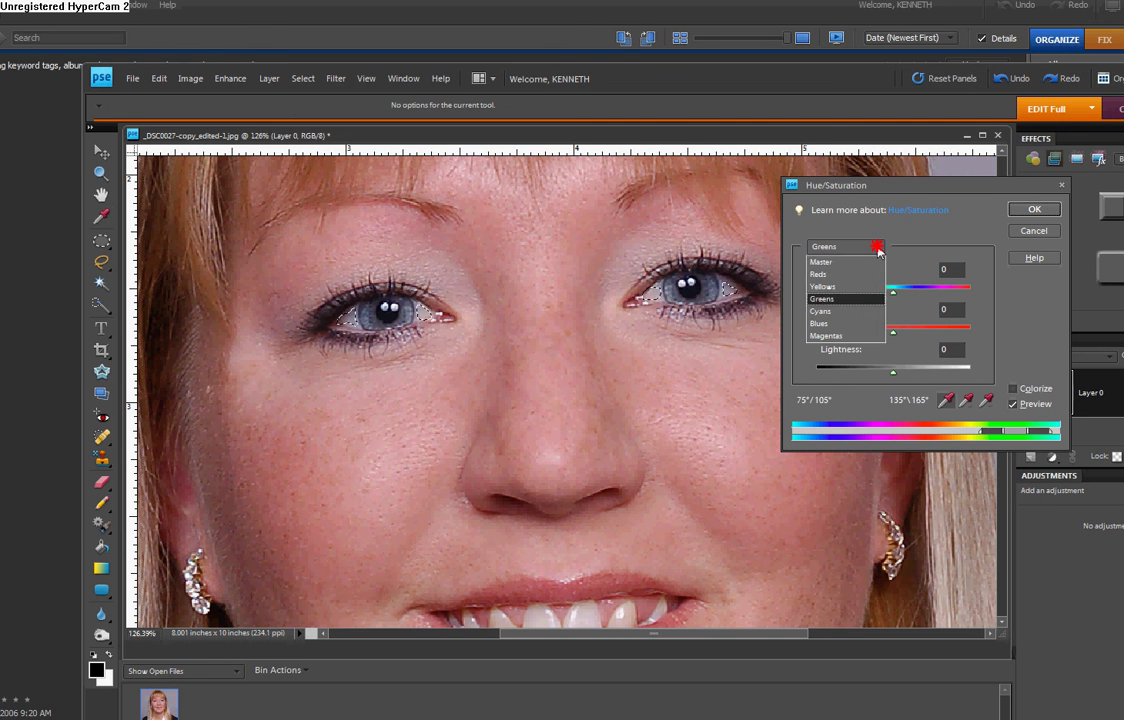
click(836, 276)
drag(893, 337, 875, 340)
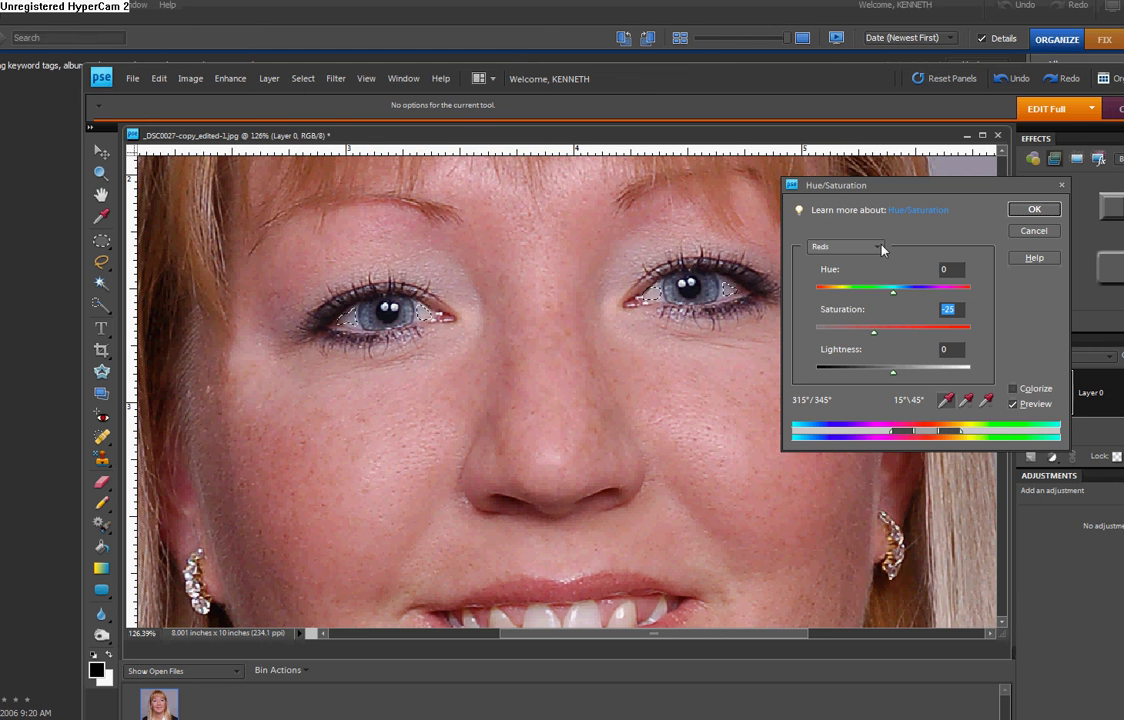
- Lower the Yellows saturation to -19 and raise the Master lightness to +25
click(865, 246)
click(860, 290)
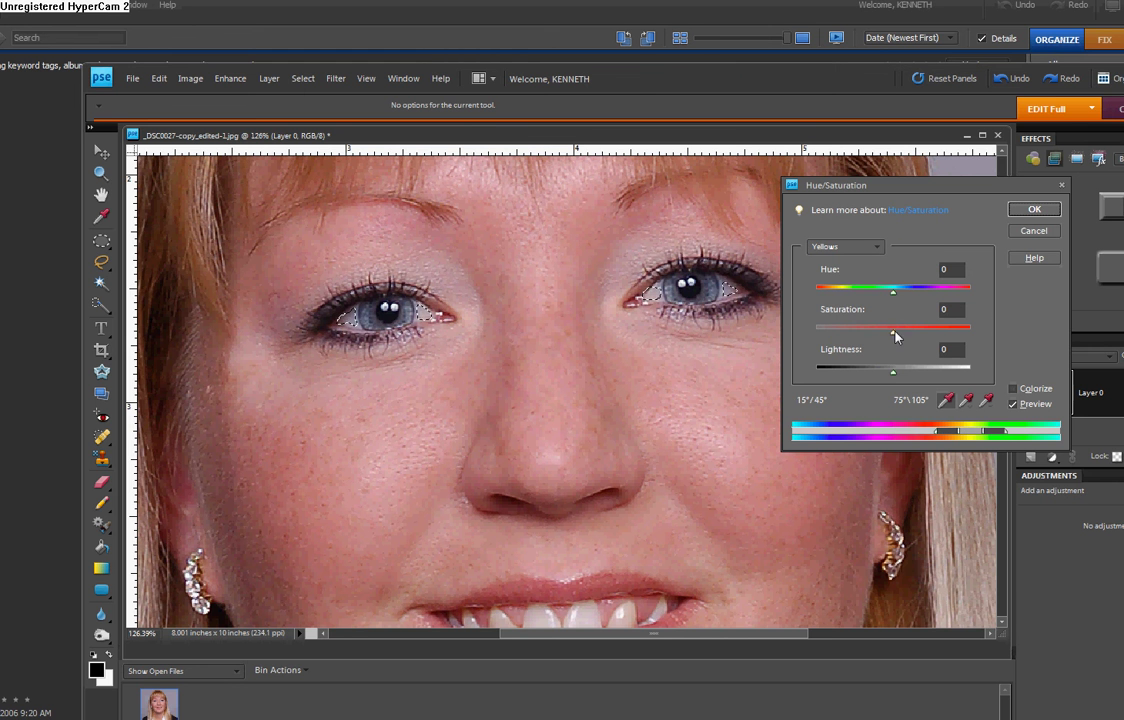
drag(890, 330, 885, 332)
click(878, 248)
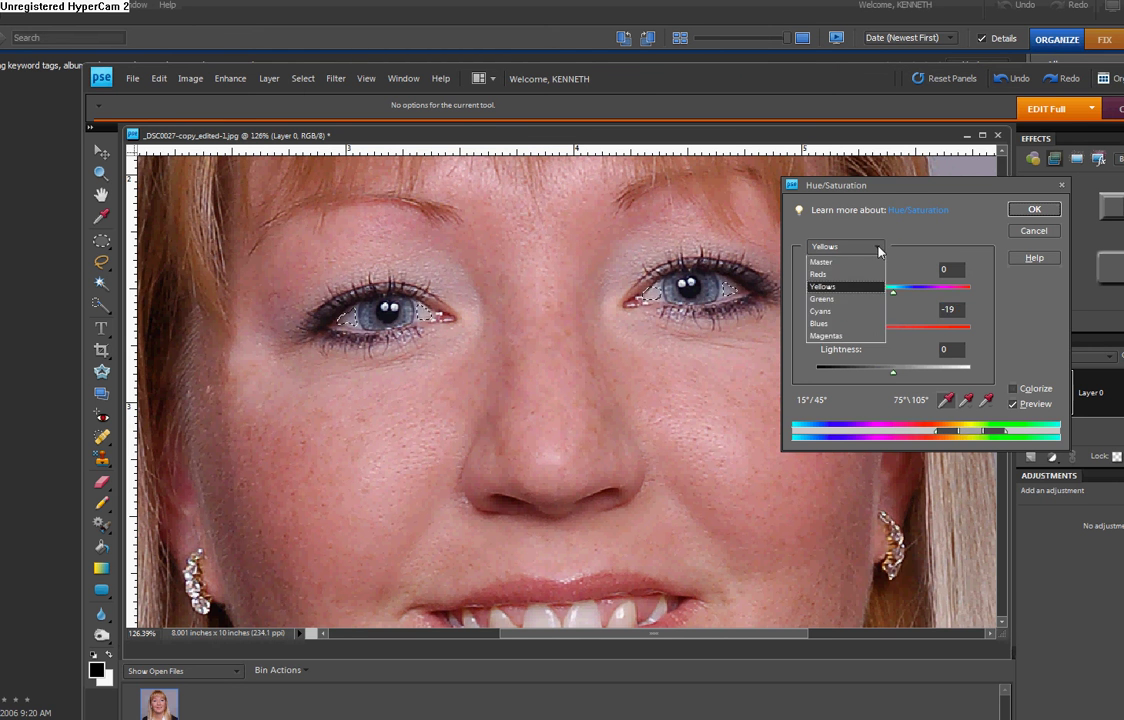
click(874, 260)
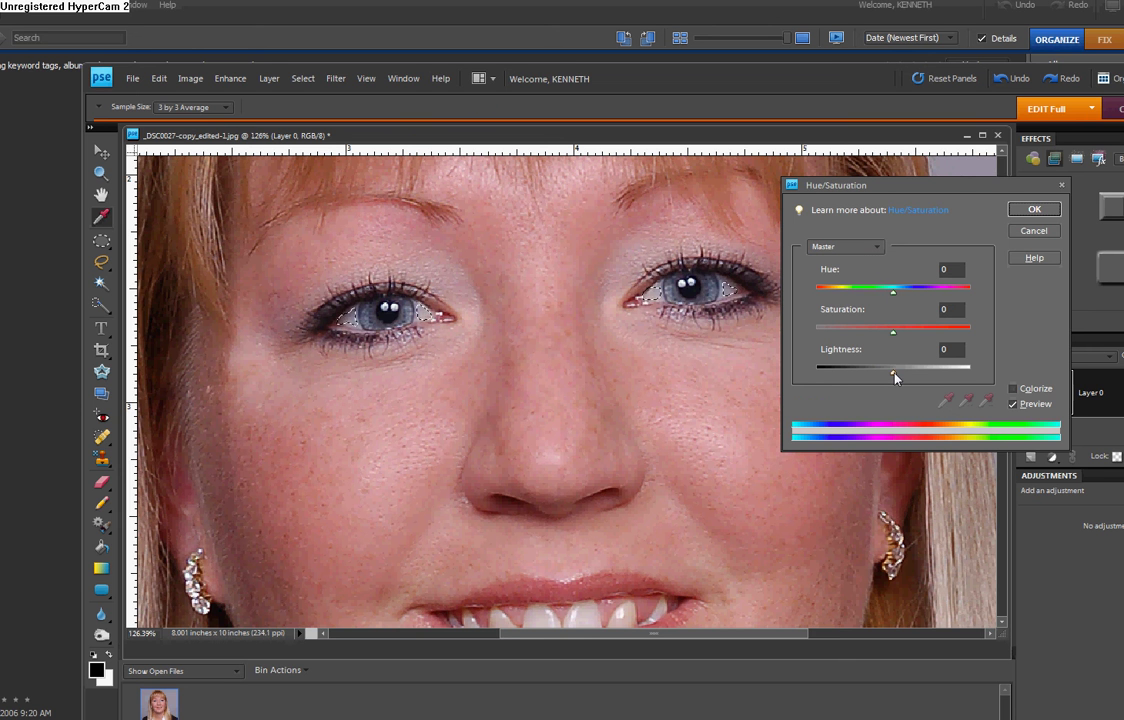
drag(894, 376, 910, 373)
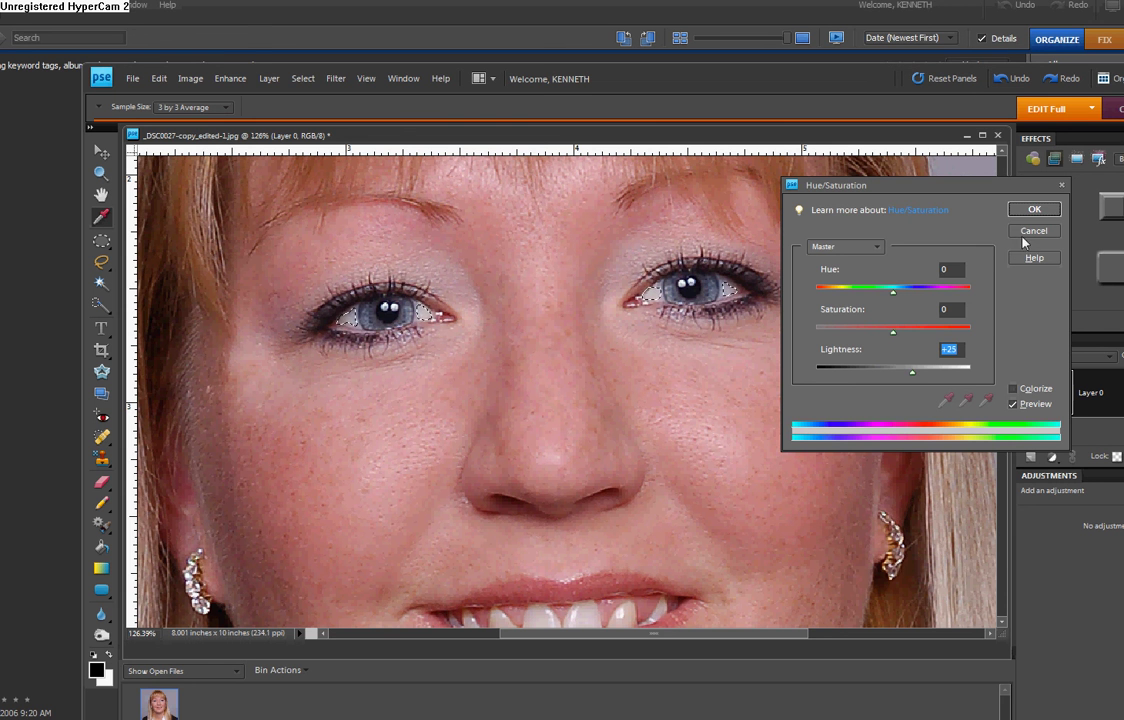
click(1034, 209)
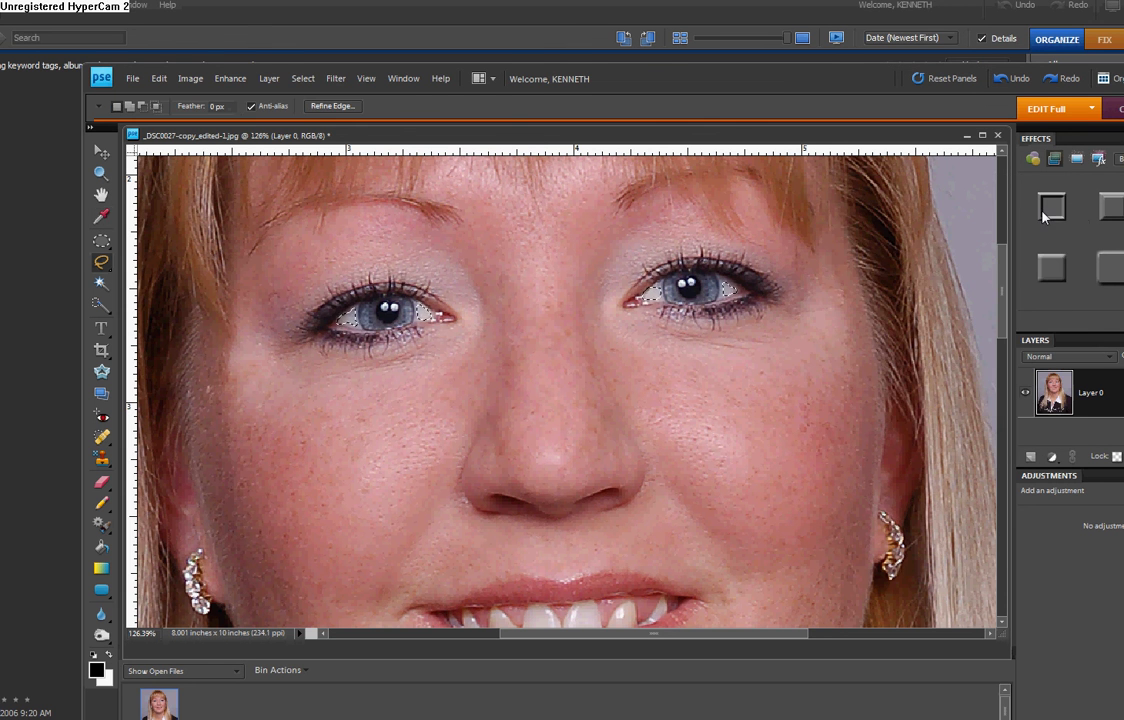
key(ctrl+d)
click(1006, 81)
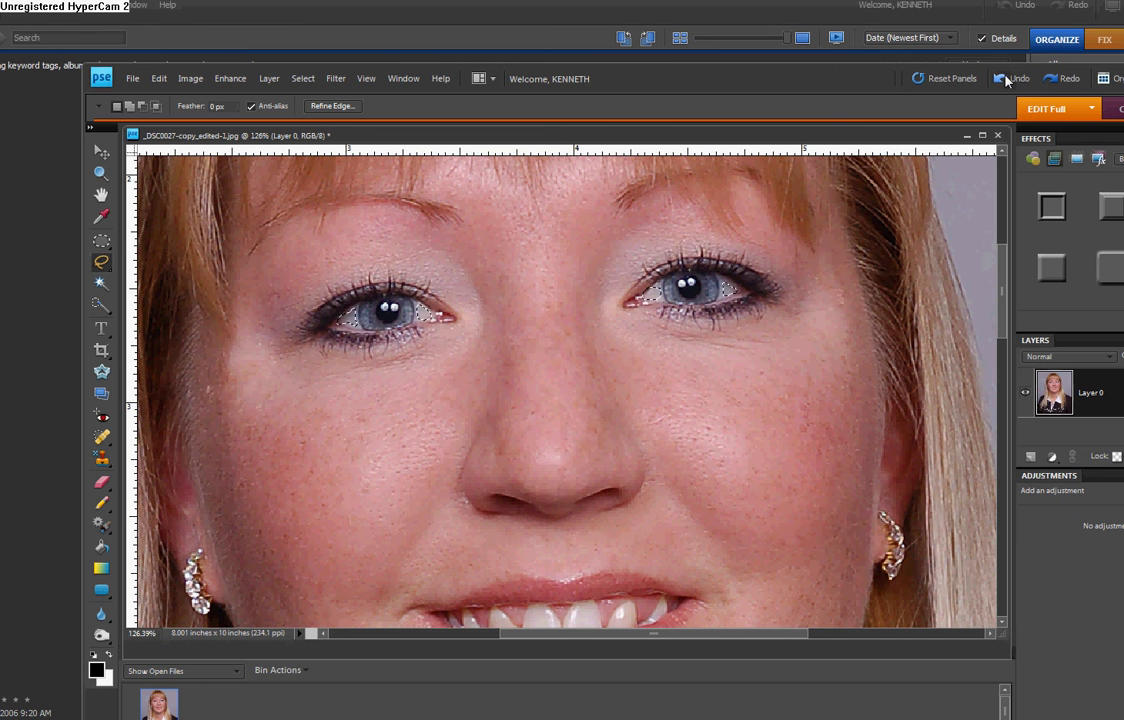